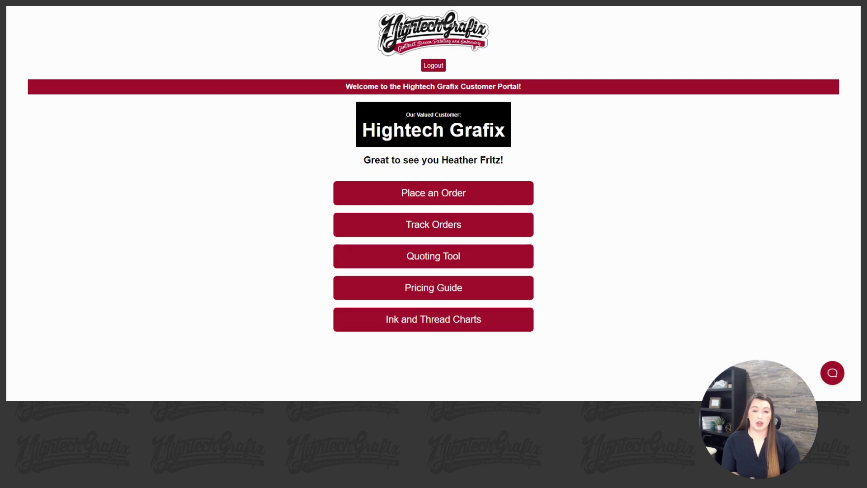
{"action": "left_click", "coordinate": [506, 197]}
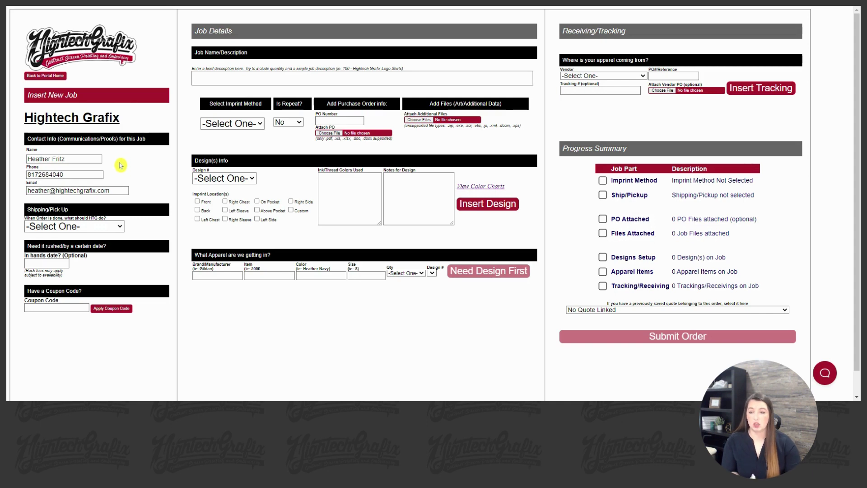
{"action": "scroll", "coordinate": [121, 164], "scroll_direction": "down", "scroll_amount": 1}
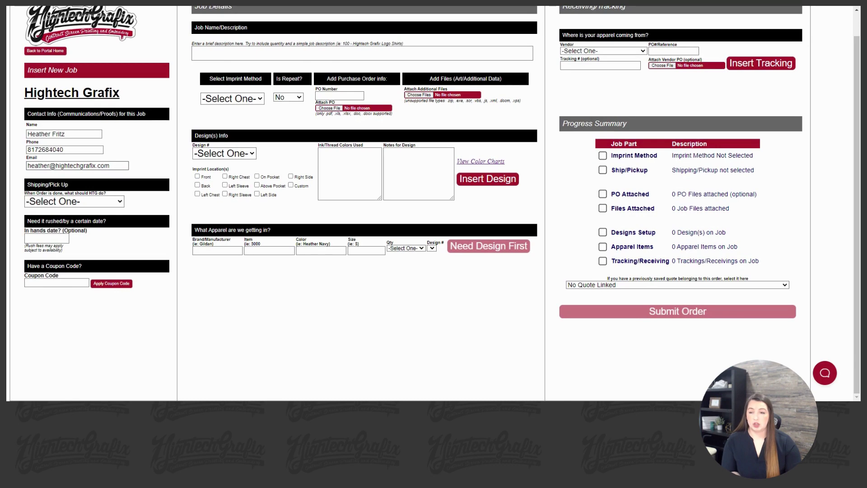
{"action": "left_click_drag", "start_coordinate": [110, 166], "coordinate": [25, 172]}
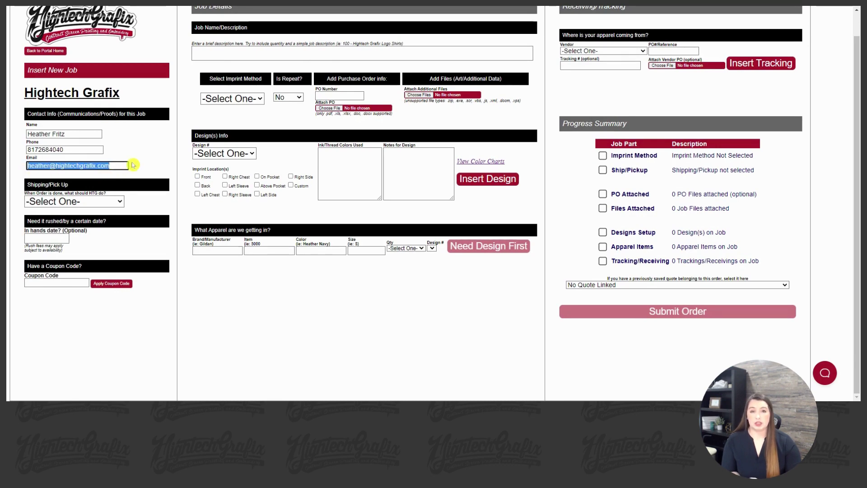
{"action": "key", "text": "ctrl+c"}
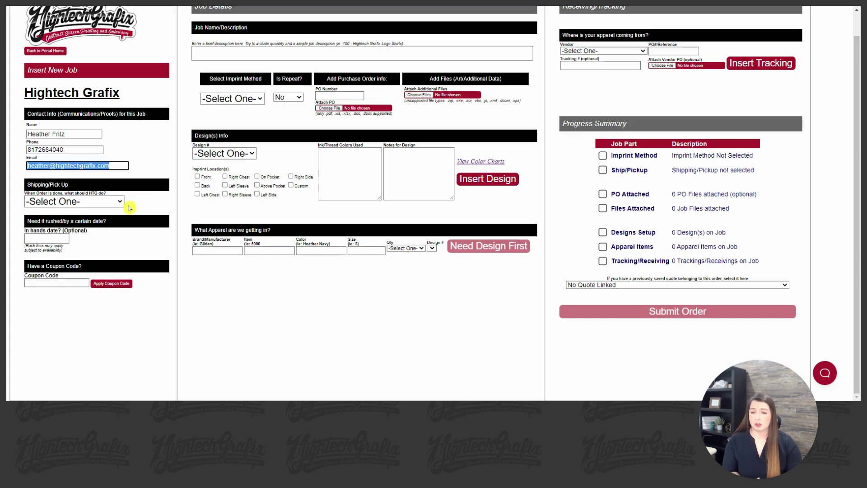
Set shipping to Ship Order on the customer's supplied UPS account instead of Blindship on HTG Account
{"action": "left_click", "coordinate": [119, 203]}
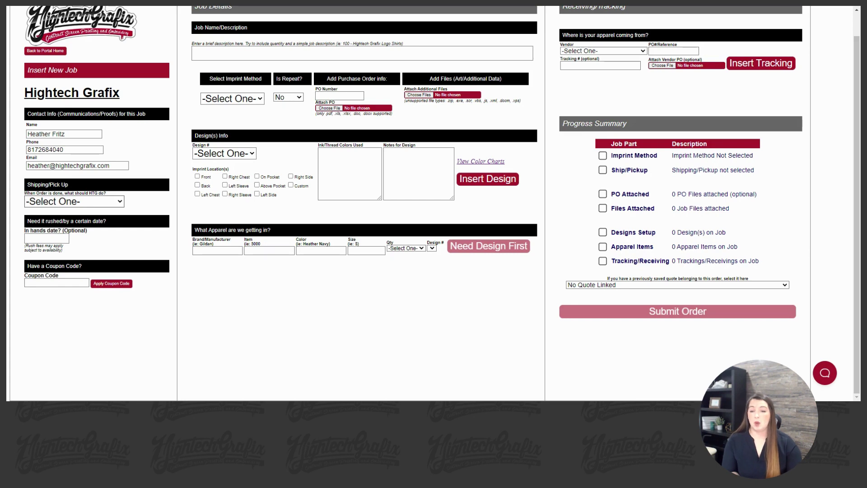
{"action": "left_click", "coordinate": [68, 216]}
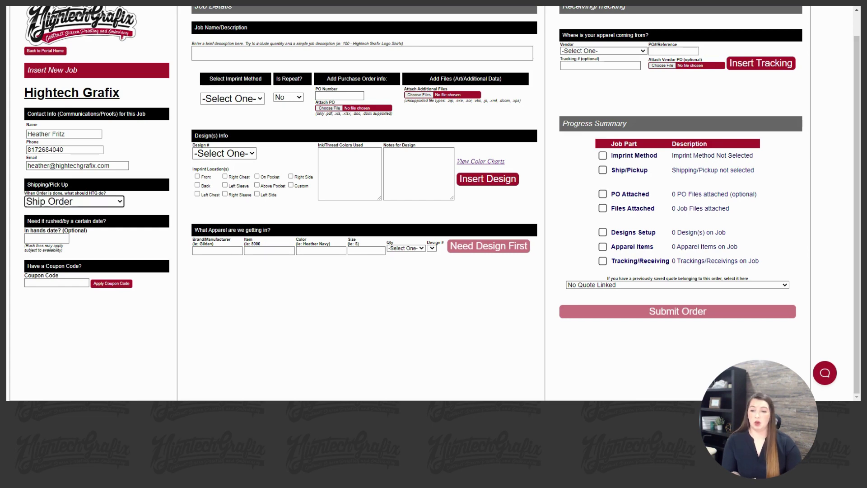
{"action": "scroll", "coordinate": [155, 207], "scroll_direction": "down", "scroll_amount": 1}
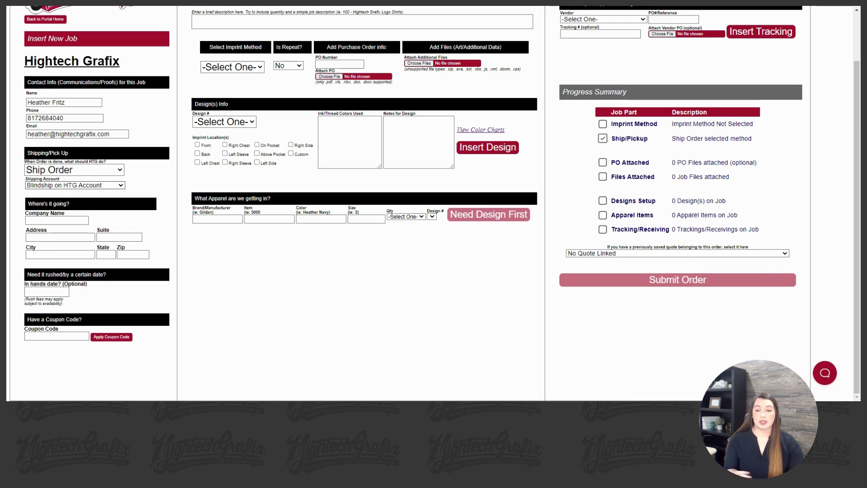
{"action": "left_click", "coordinate": [74, 185]}
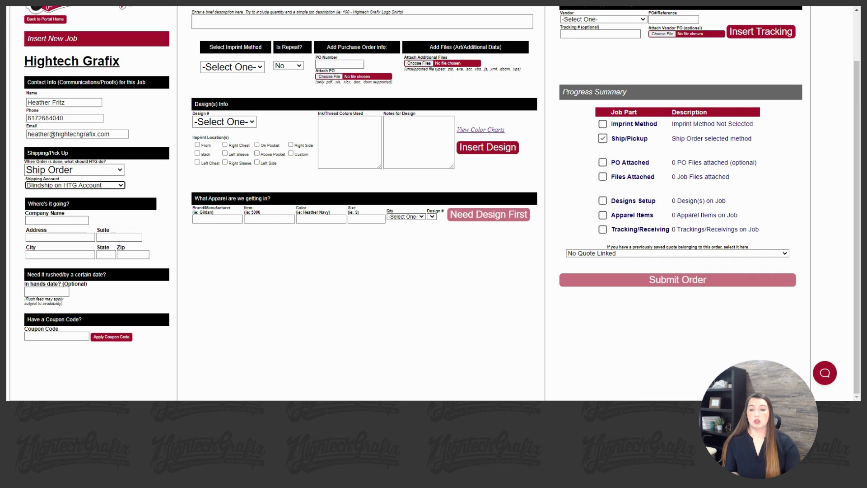
{"action": "left_click", "coordinate": [114, 188]}
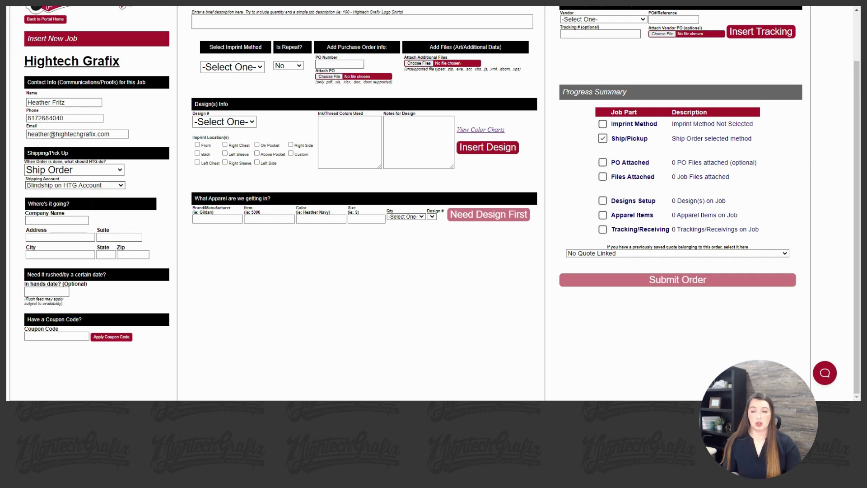
{"action": "left_click", "coordinate": [113, 201]}
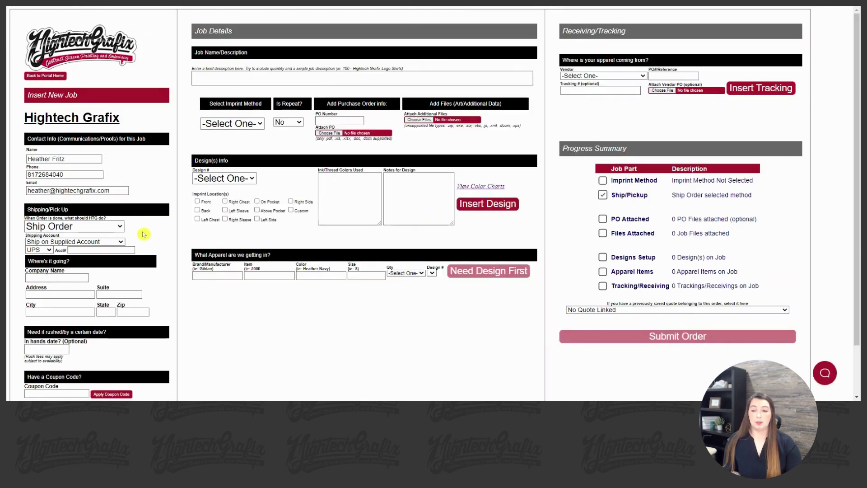
{"action": "scroll", "coordinate": [143, 230], "scroll_direction": "down", "scroll_amount": 1}
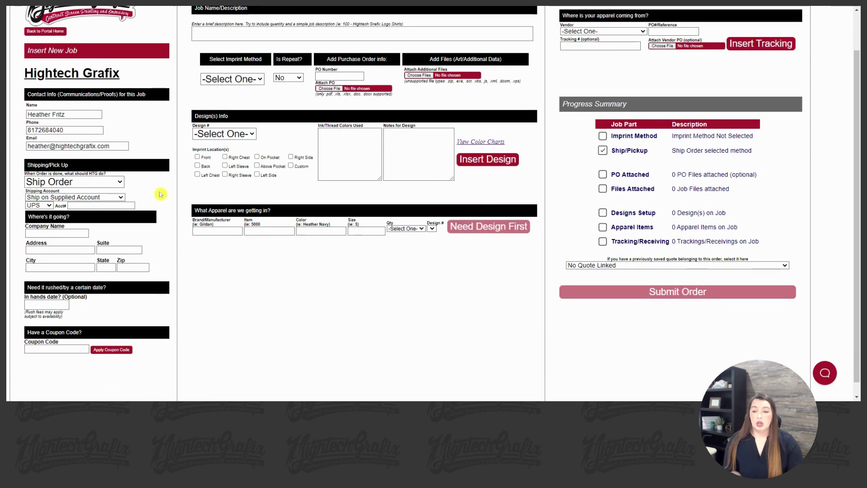
{"action": "scroll", "coordinate": [158, 195], "scroll_direction": "down", "scroll_amount": 1}
{"action": "left_click", "coordinate": [56, 220]}
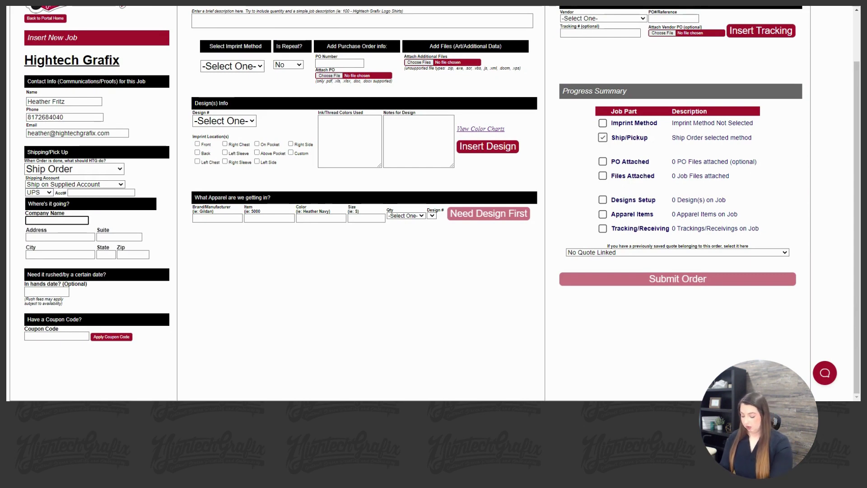
{"action": "type", "text": "HTG"}
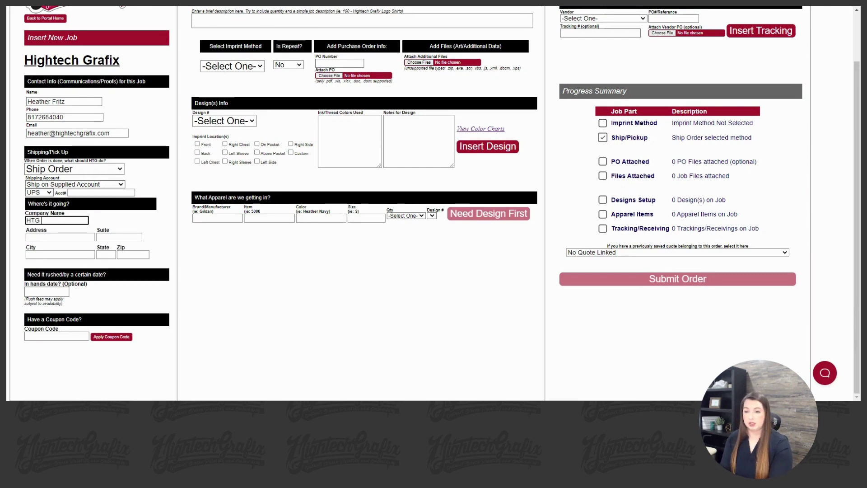
{"action": "left_click", "coordinate": [60, 237]}
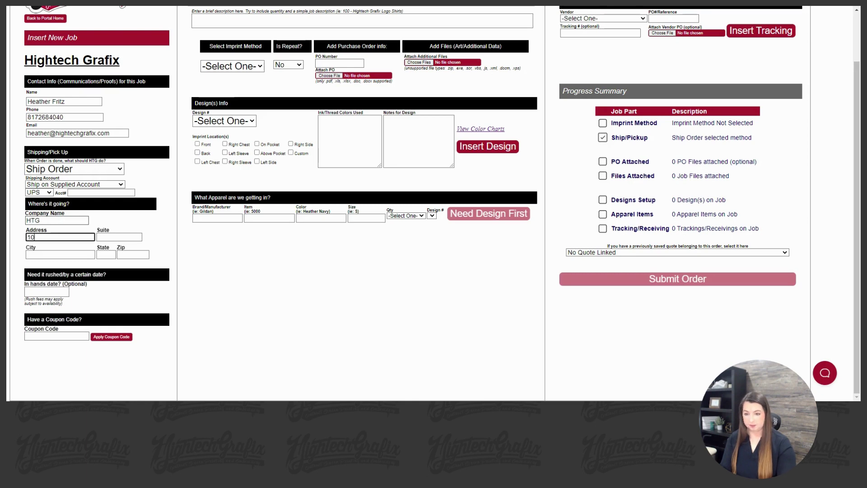
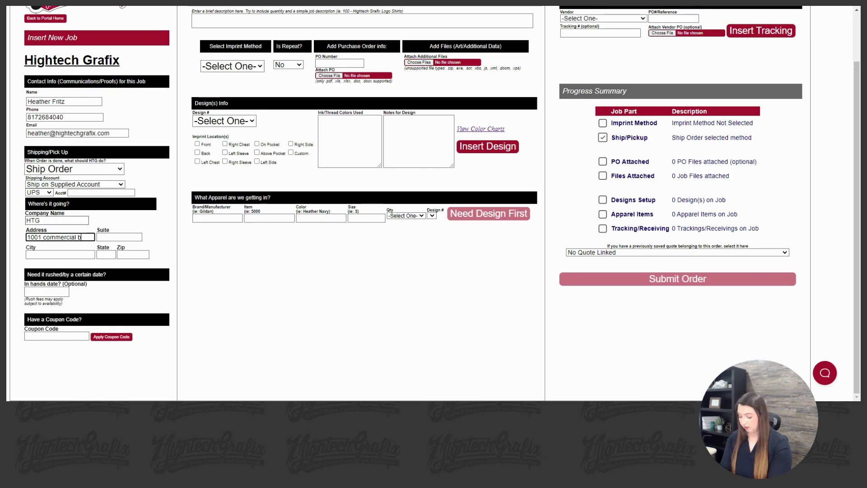
Leave the suite blank and fill in city arlington, state tx and zip 76001
{"action": "key", "text": "Tab"}
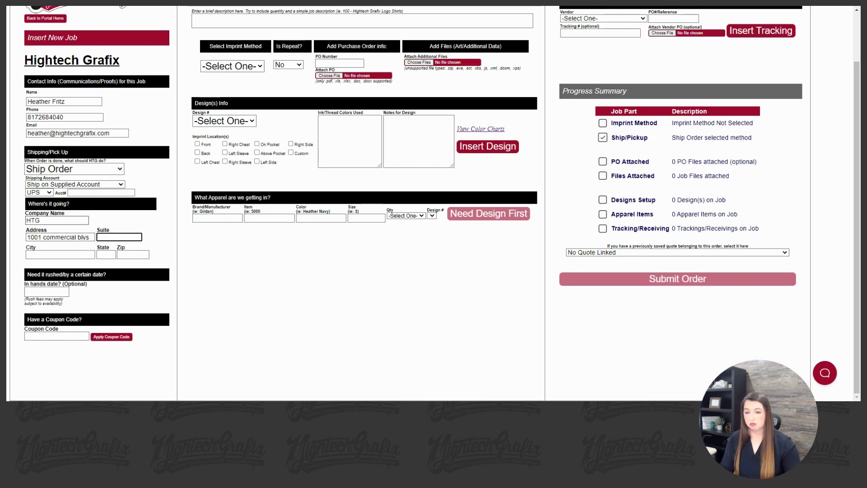
{"action": "key", "text": "Tab"}
{"action": "type", "text": "ar"}
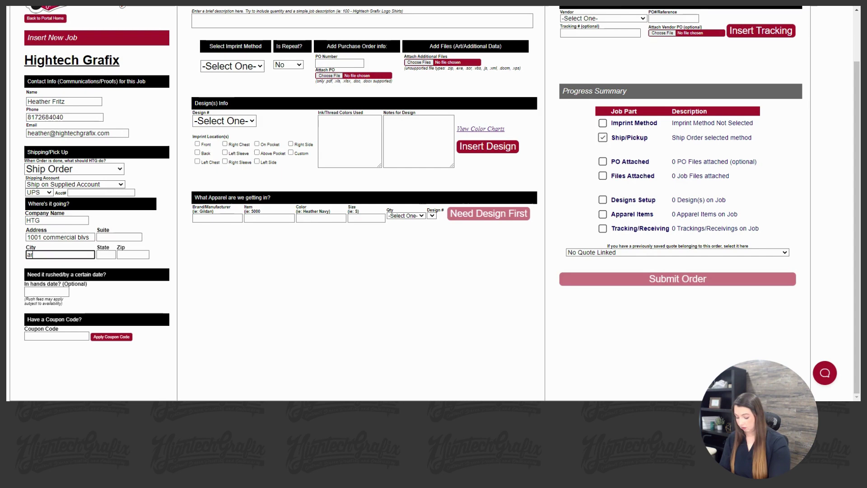
{"action": "type", "text": "lington"}
{"action": "key", "text": "Tab"}
{"action": "type", "text": "tx"}
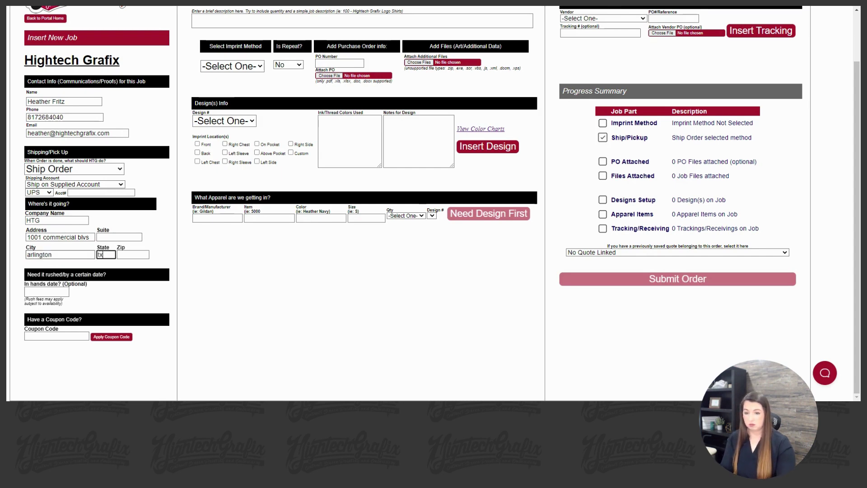
{"action": "key", "text": "Tab"}
{"action": "type", "text": "76001"}
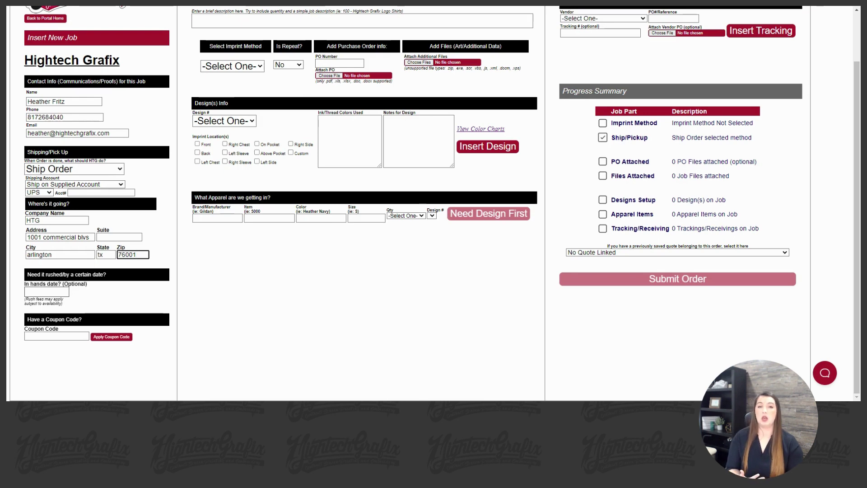
Pick January 27, 2023 as the optional in-hands date from the calendar
{"action": "left_click", "coordinate": [47, 292]}
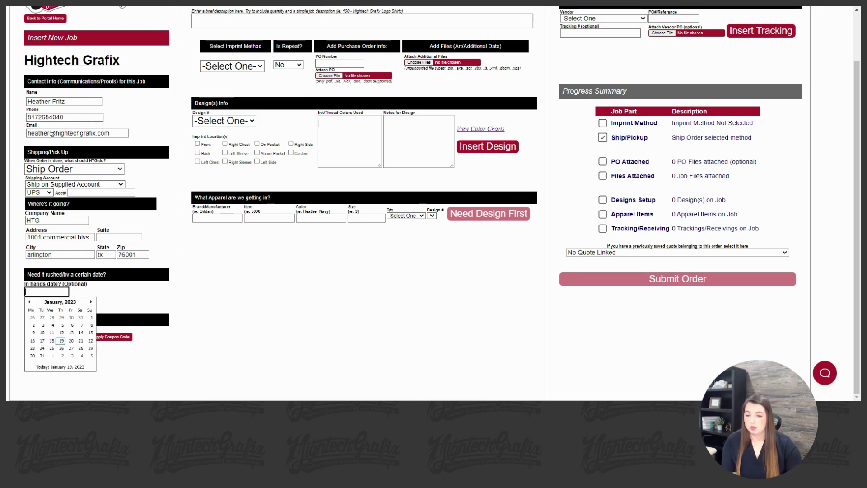
{"action": "left_click", "coordinate": [70, 348]}
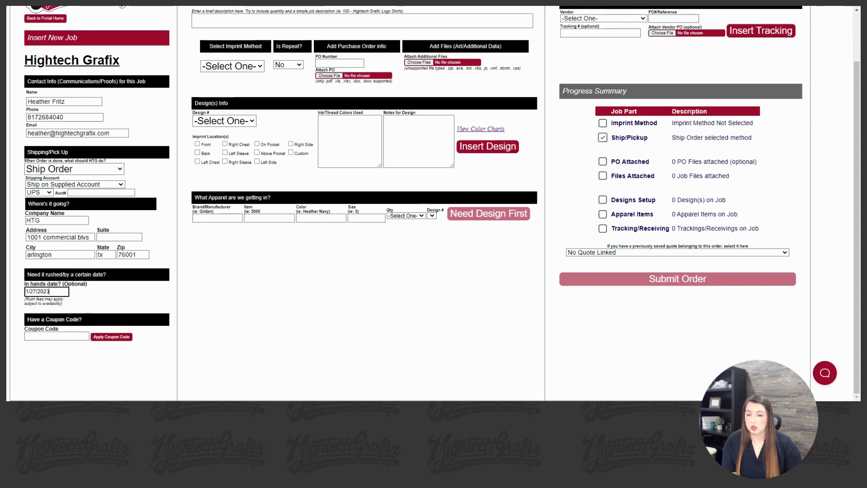
{"action": "left_click", "coordinate": [45, 336]}
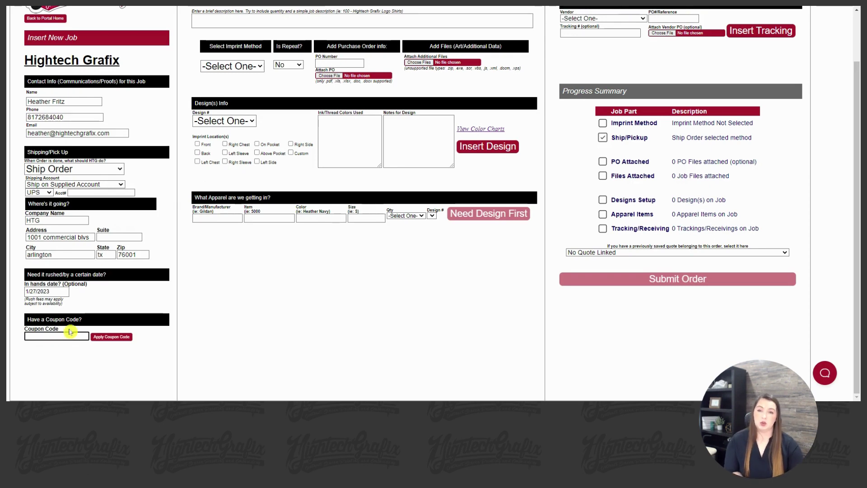
{"action": "scroll", "coordinate": [273, 252], "scroll_direction": "up", "scroll_amount": 2}
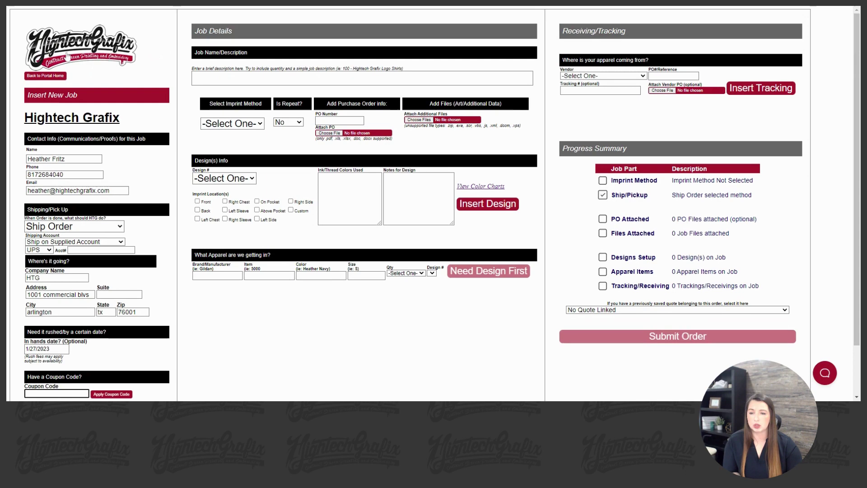
{"action": "scroll", "coordinate": [60, 360], "scroll_direction": "down", "scroll_amount": 2}
{"action": "scroll", "coordinate": [177, 233], "scroll_direction": "up", "scroll_amount": 1}
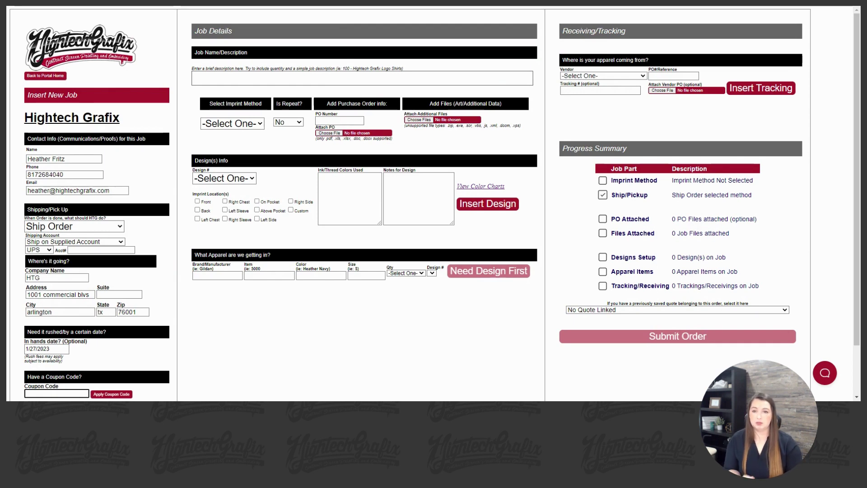
Enter the job name '100 - HTG t shirts/hodiies' and start fixing the hoodies misspelling
{"action": "left_click", "coordinate": [362, 78]}
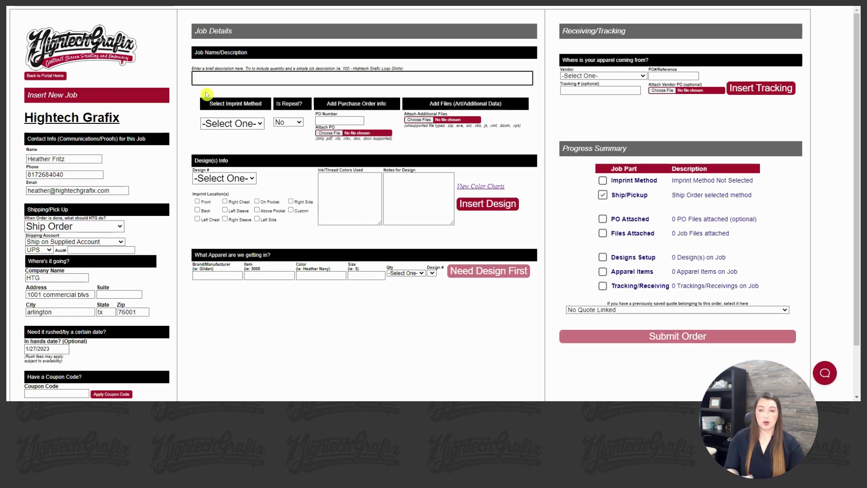
{"action": "type", "text": "100"}
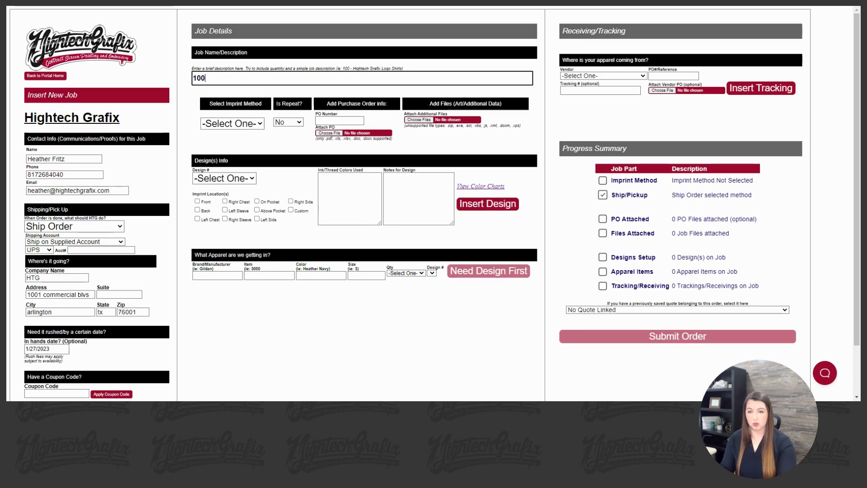
{"action": "type", "text": " - H"}
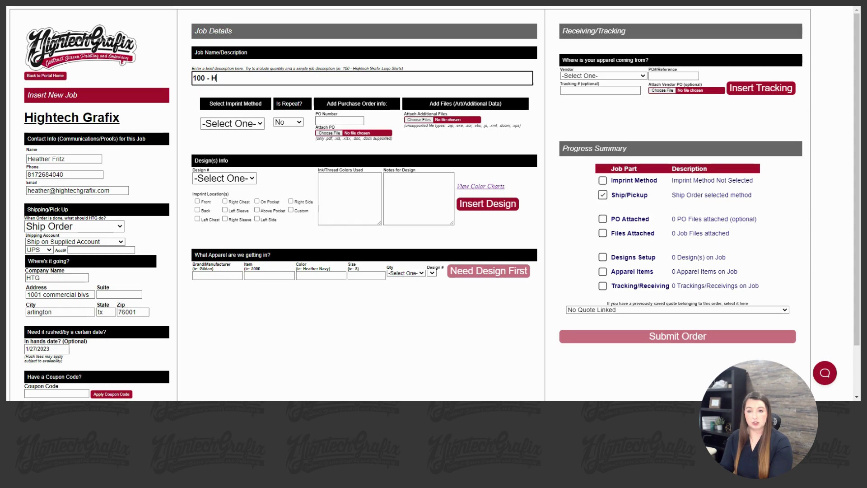
{"action": "type", "text": "TG t shirts"}
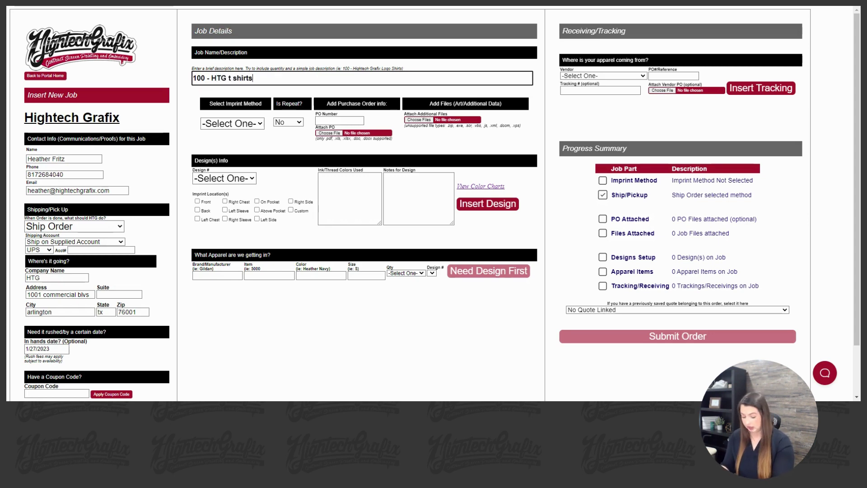
{"action": "type", "text": "/hodiies"}
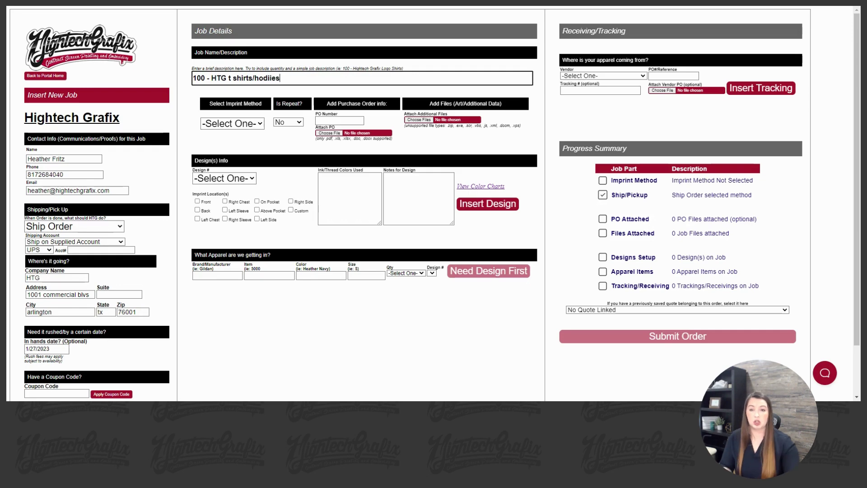
{"action": "key", "text": "BackSpace"}
{"action": "key", "text": "BackSpace"}
{"action": "key", "text": "BackSpace"}
{"action": "key", "text": "BackSpace"}
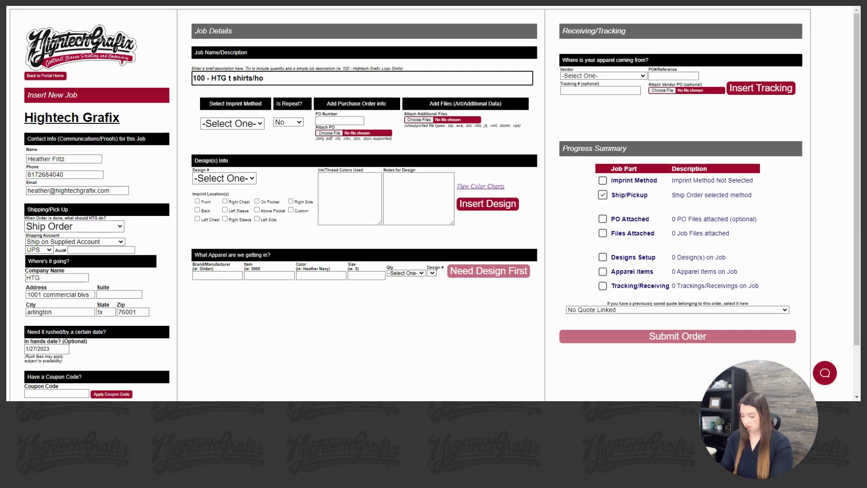
{"action": "type", "text": "odies"}
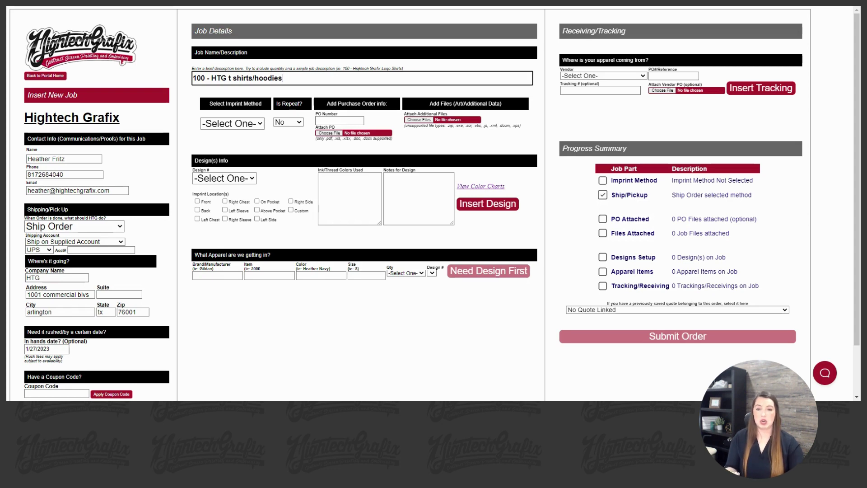
Choose Screen Print as imprint method, mark the job as a repeat, and enter the original job number
{"action": "left_click", "coordinate": [227, 125]}
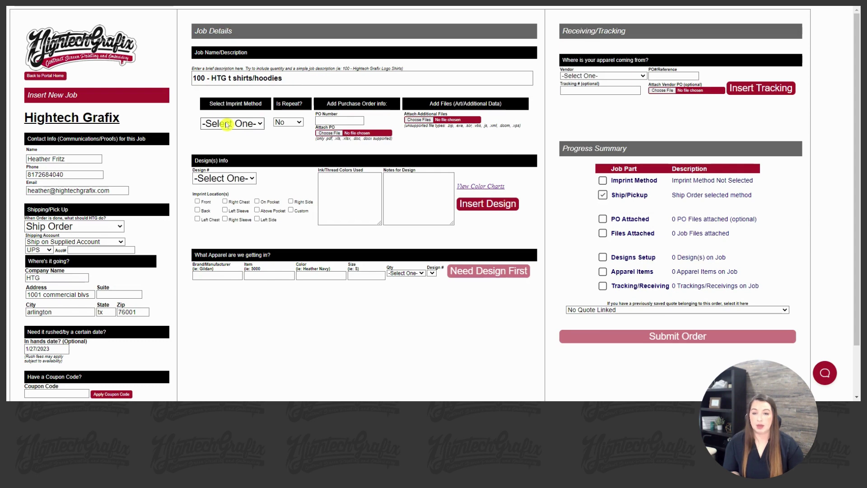
{"action": "left_click", "coordinate": [228, 132]}
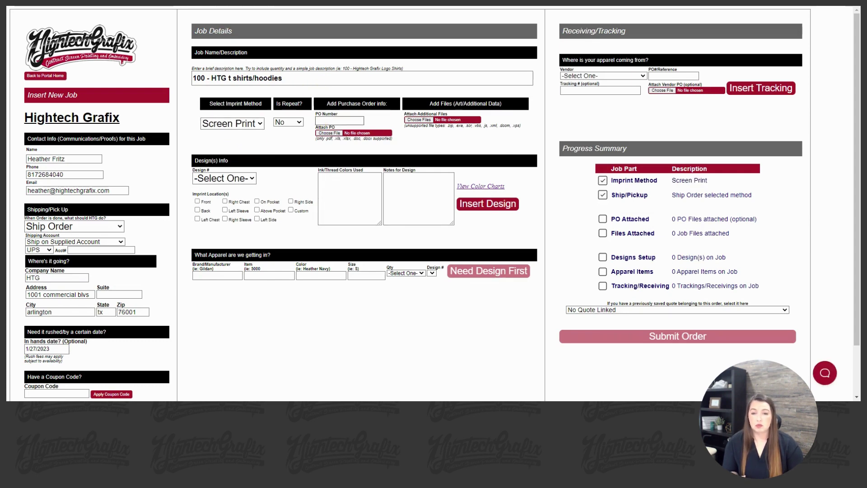
{"action": "left_click", "coordinate": [293, 122]}
{"action": "left_click", "coordinate": [295, 142]}
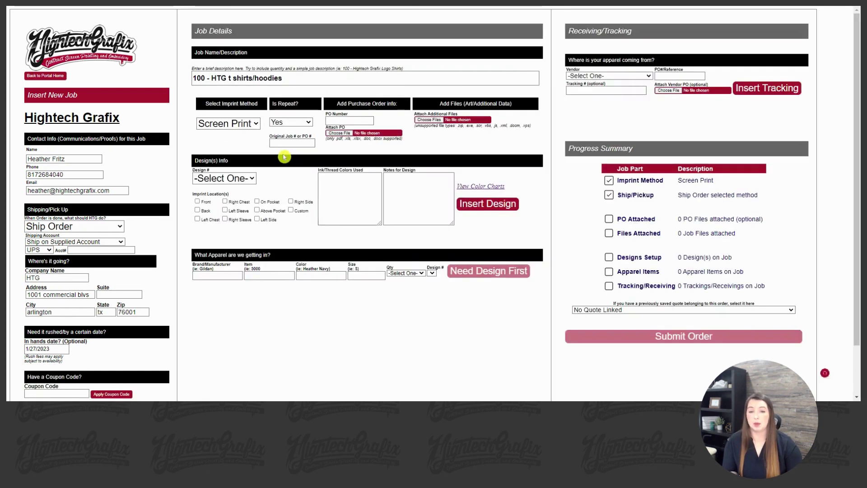
{"action": "left_click", "coordinate": [292, 142]}
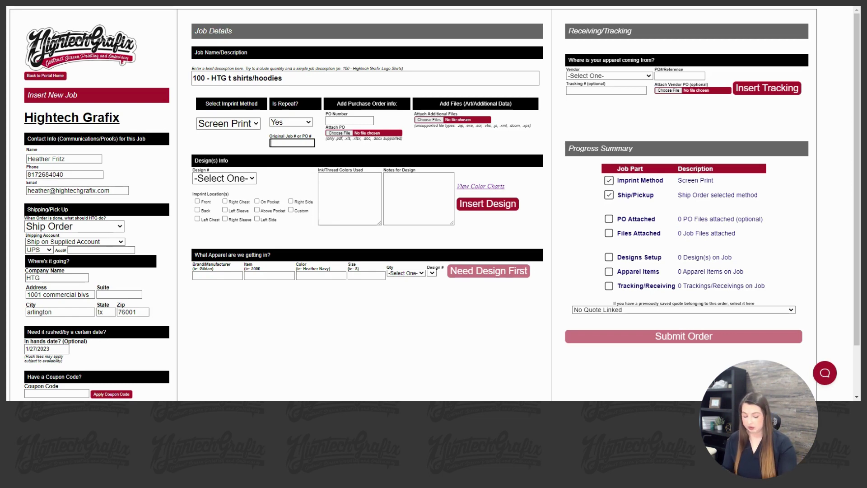
{"action": "type", "text": "9653"}
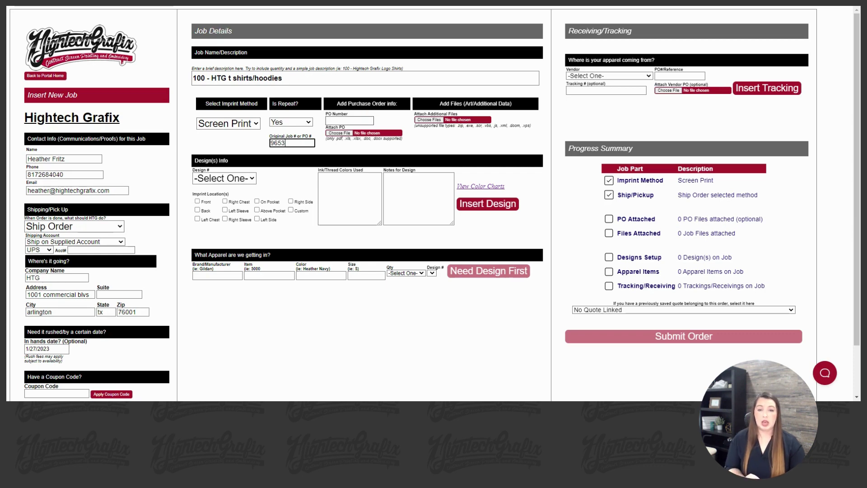
{"action": "left_click", "coordinate": [350, 121]}
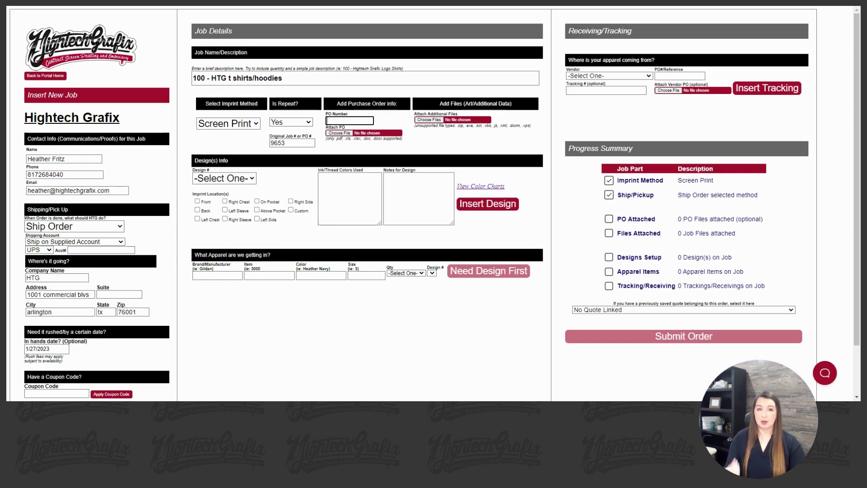
Enter the PO number and attach the two 164176.pdf purchase order files
{"action": "left_click", "coordinate": [357, 133]}
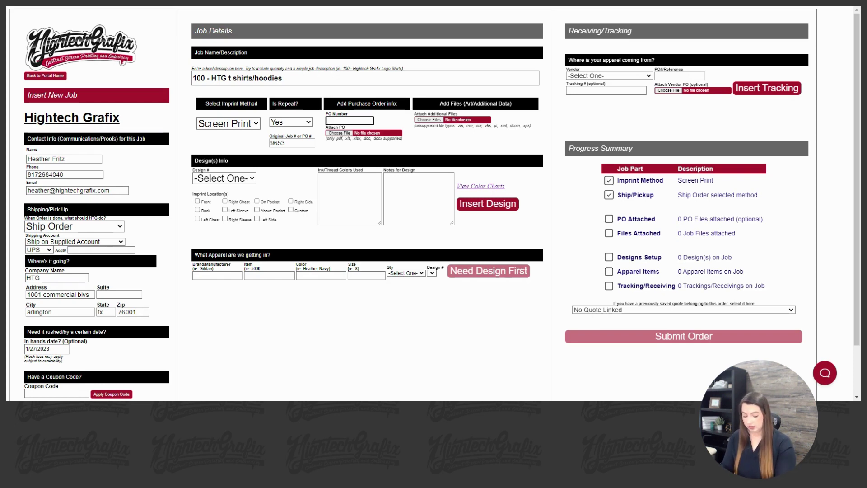
{"action": "type", "text": "95874"}
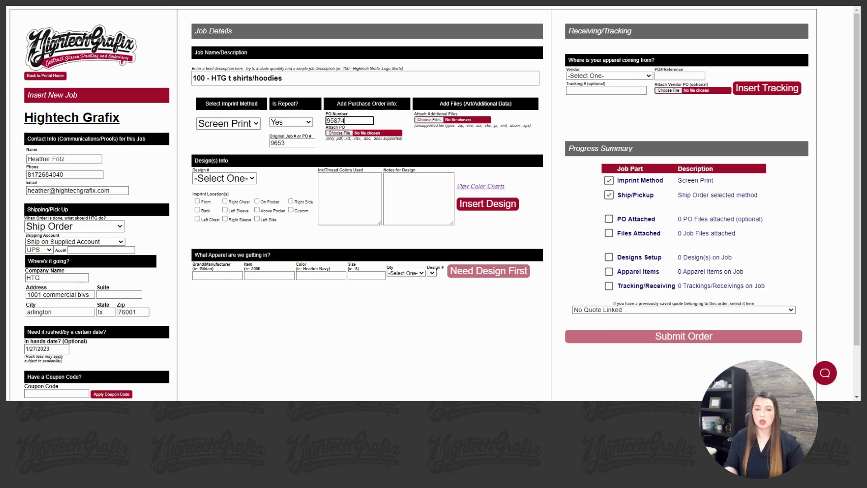
{"action": "left_click", "coordinate": [347, 134]}
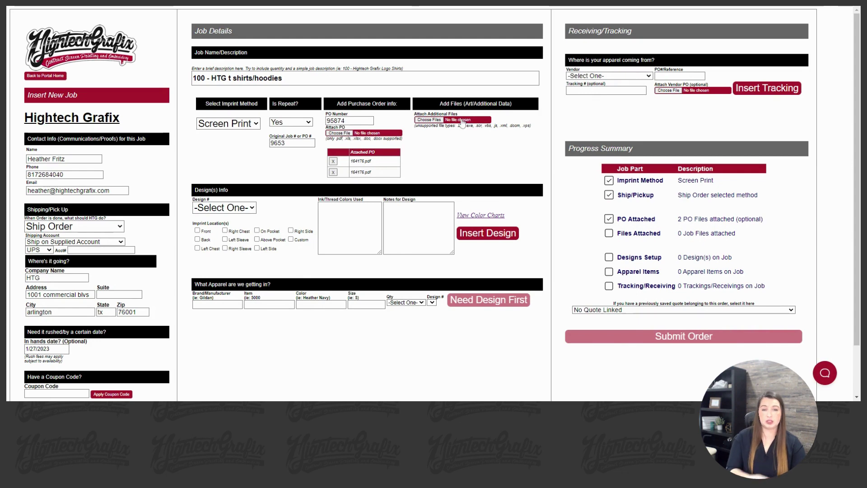
{"action": "left_click", "coordinate": [460, 125]}
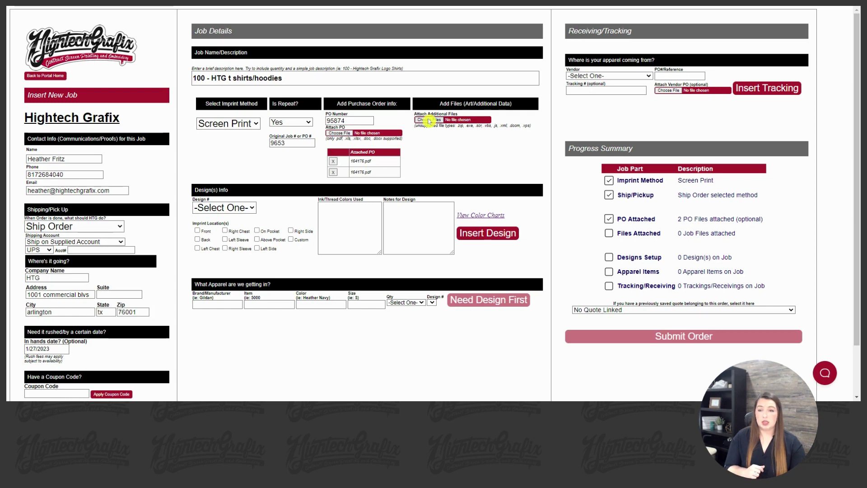
Confirm the two 163870.pdf files as the job's additional attachments
{"action": "key", "text": "Return"}
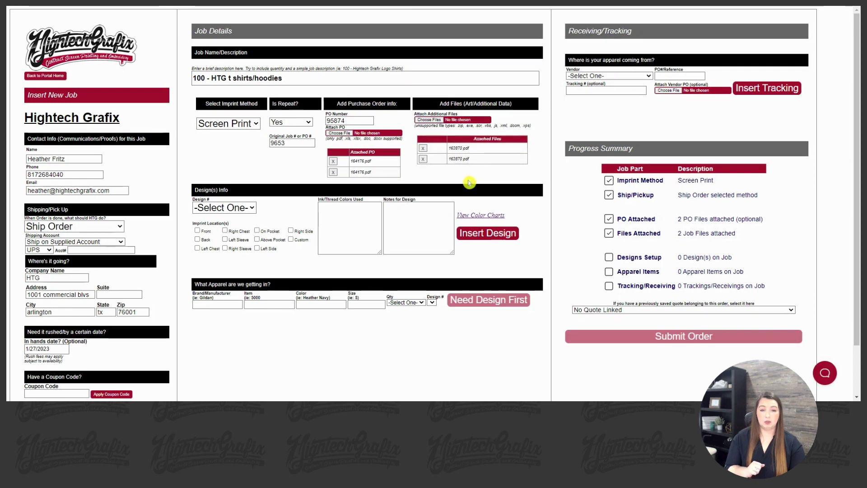
{"action": "scroll", "coordinate": [243, 201], "scroll_direction": "down", "scroll_amount": 2}
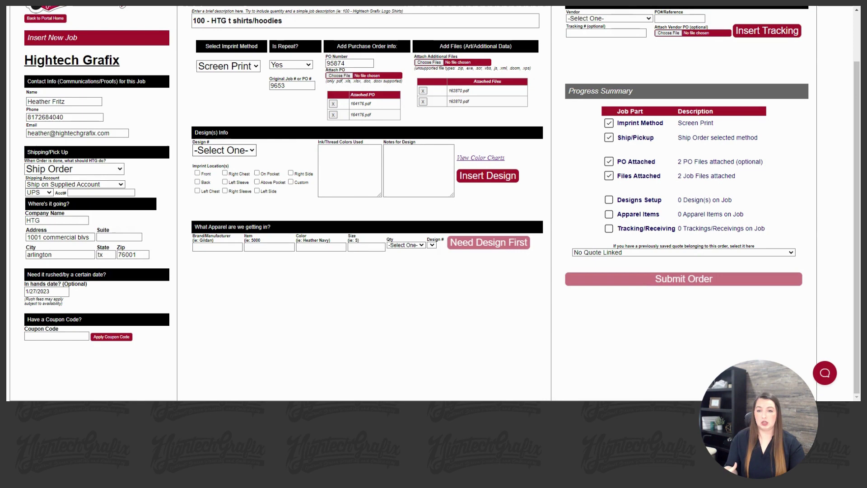
Set design 1 to Front and Back with ink colours 'Front - white, Back - white'
{"action": "left_click", "coordinate": [208, 161]}
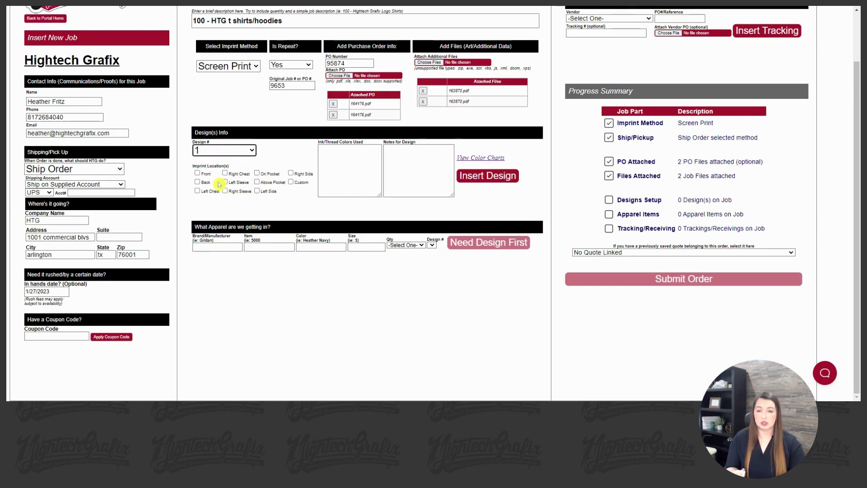
{"action": "left_click", "coordinate": [206, 176]}
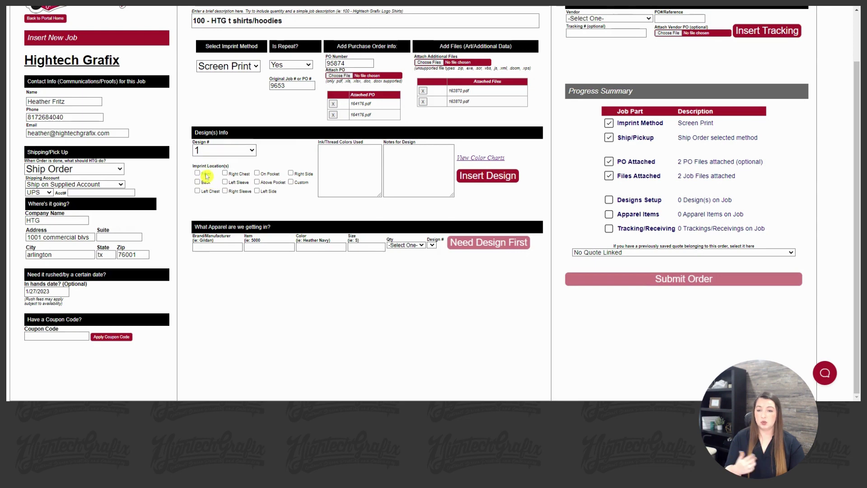
{"action": "left_click", "coordinate": [206, 173]}
{"action": "left_click", "coordinate": [199, 182]}
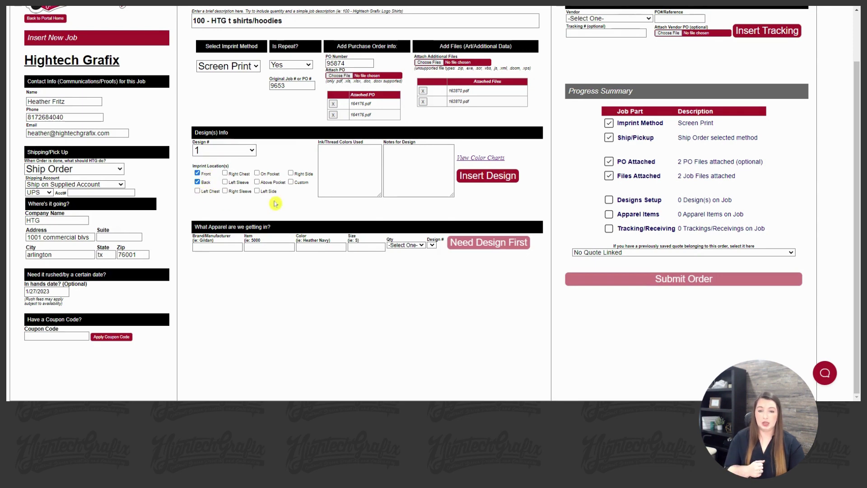
{"action": "left_click", "coordinate": [319, 149]}
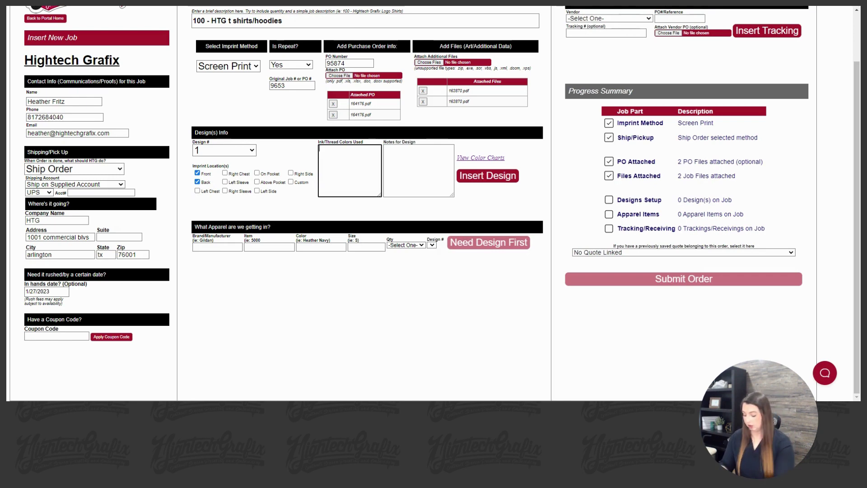
{"action": "type", "text": "Front"}
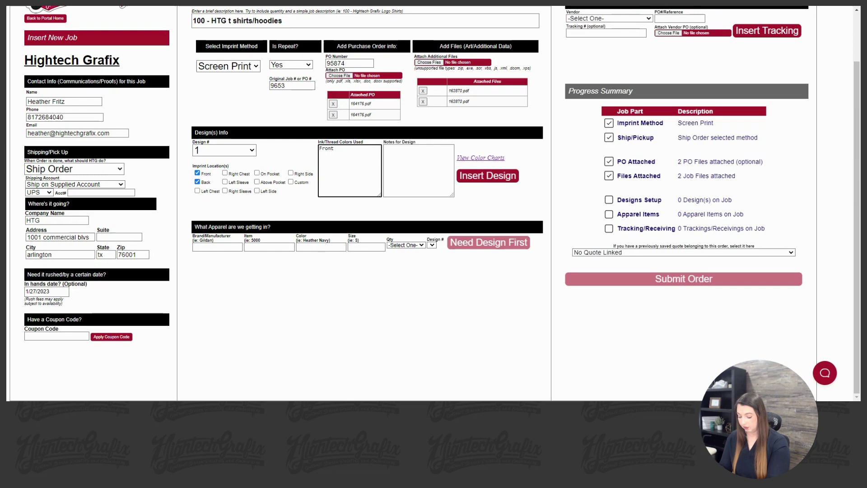
{"action": "type", "text": "  - white"}
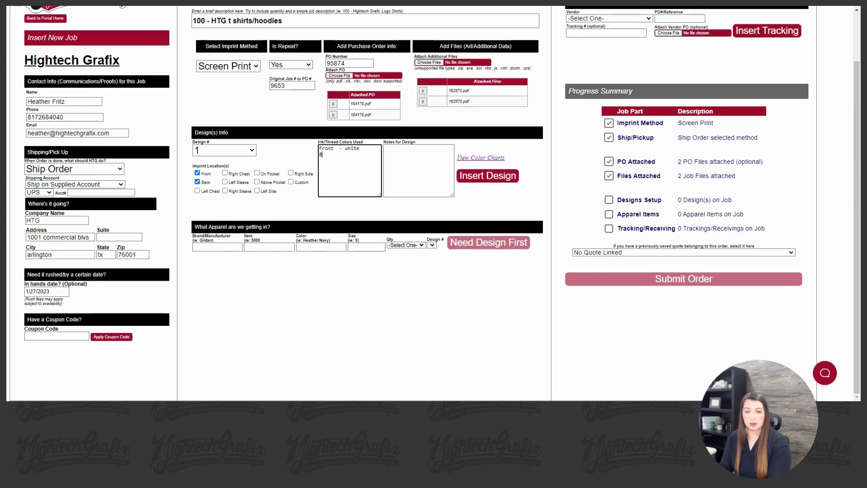
{"action": "type", "text": " Back  - white"}
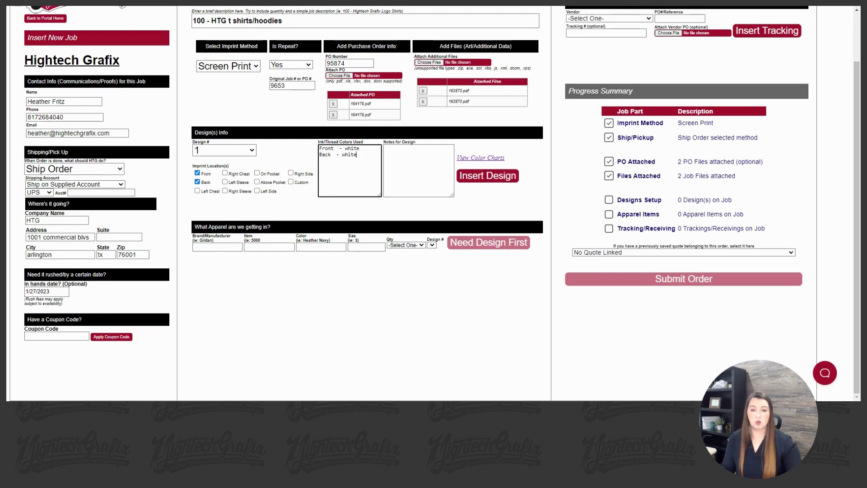
Note '12" wide front' and '10" wide for the back', check color charts, and insert design 1
{"action": "left_click", "coordinate": [389, 149]}
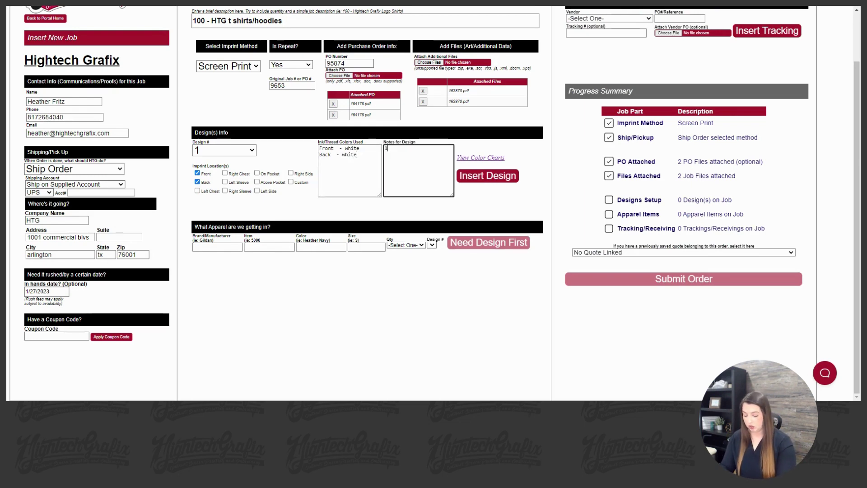
{"action": "type", "text": "12\" wide fr"}
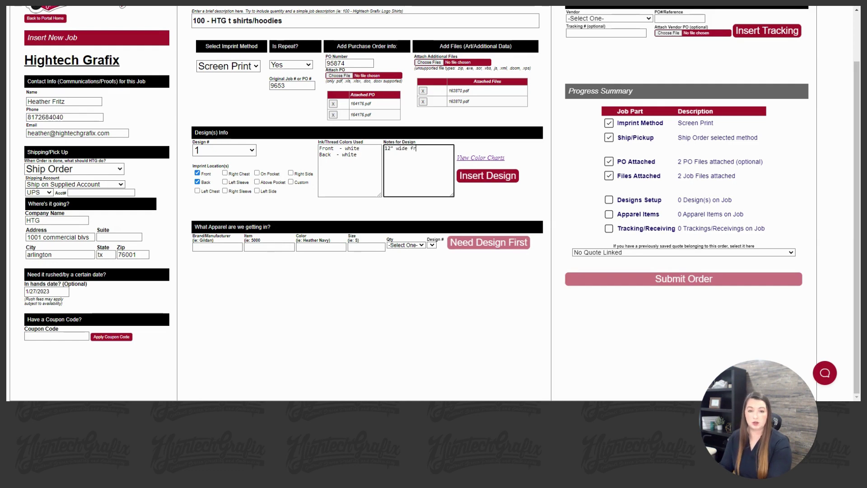
{"action": "type", "text": "ont"}
{"action": "key", "text": "Return"}
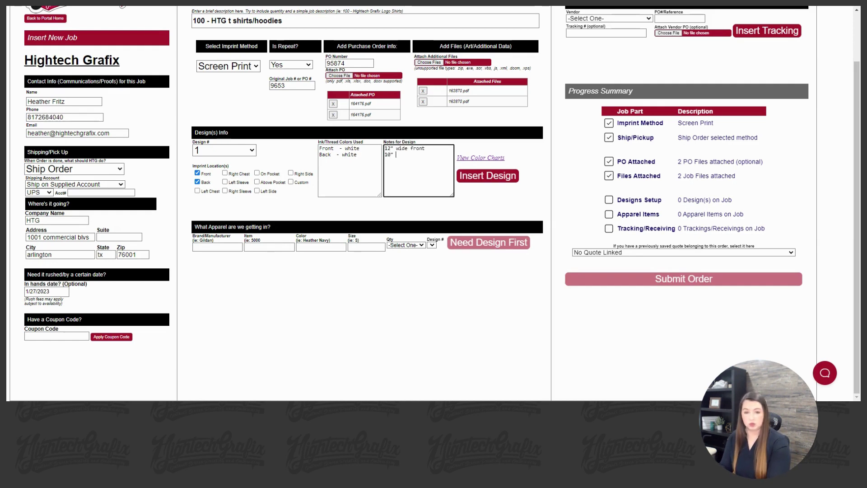
{"action": "type", "text": "10\" wide for the back"}
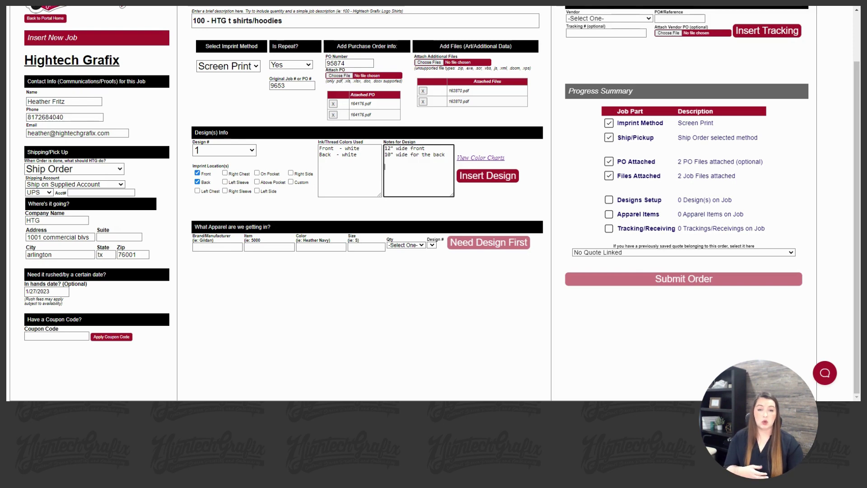
{"action": "left_click", "coordinate": [497, 157]}
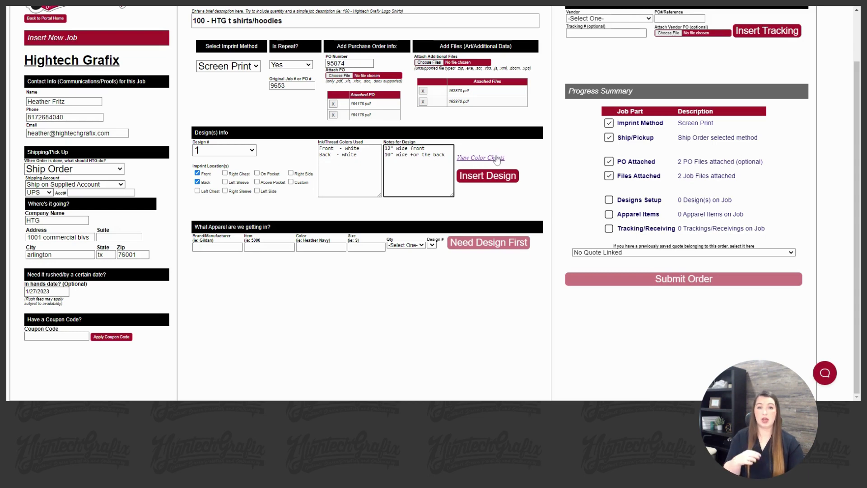
{"action": "left_click", "coordinate": [496, 156]}
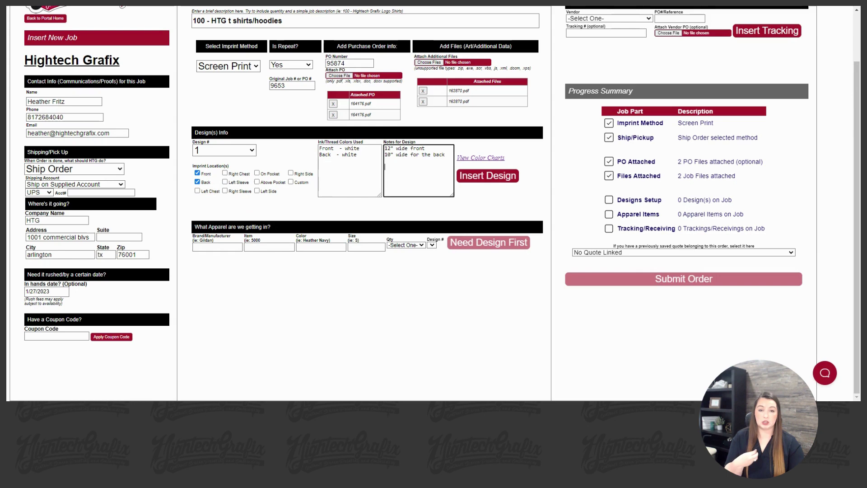
{"action": "left_click", "coordinate": [496, 177]}
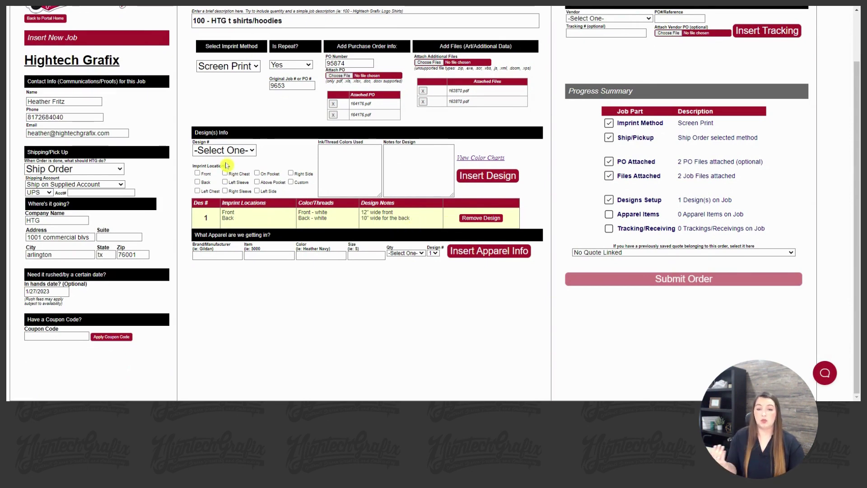
Insert design 2 on the Front with 'front black' ink, noted 'same design as des 1 but with black ink'
{"action": "left_click", "coordinate": [216, 176]}
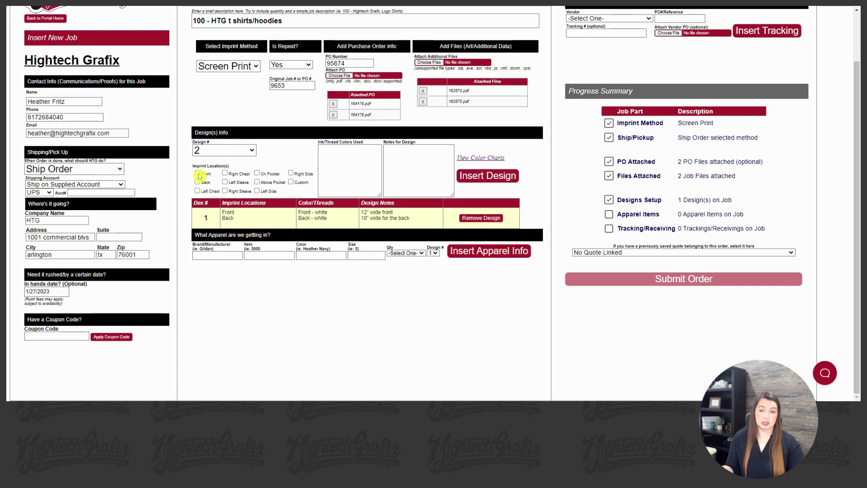
{"action": "left_click", "coordinate": [198, 174]}
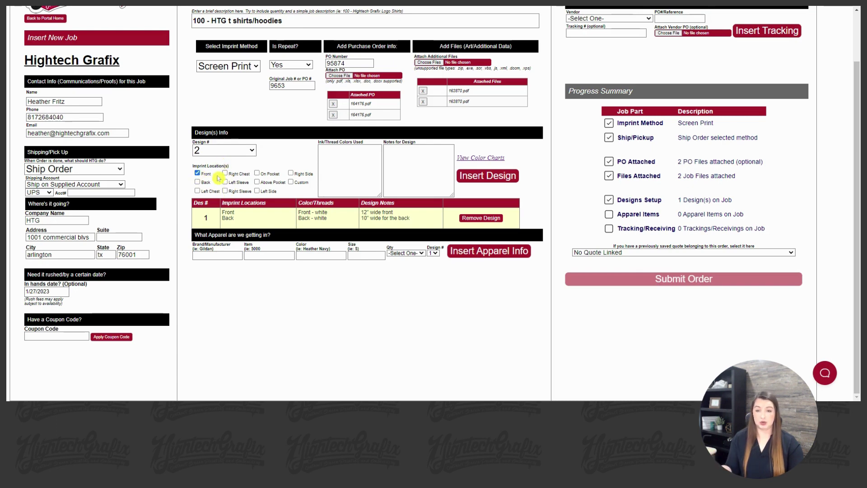
{"action": "left_click", "coordinate": [343, 181]}
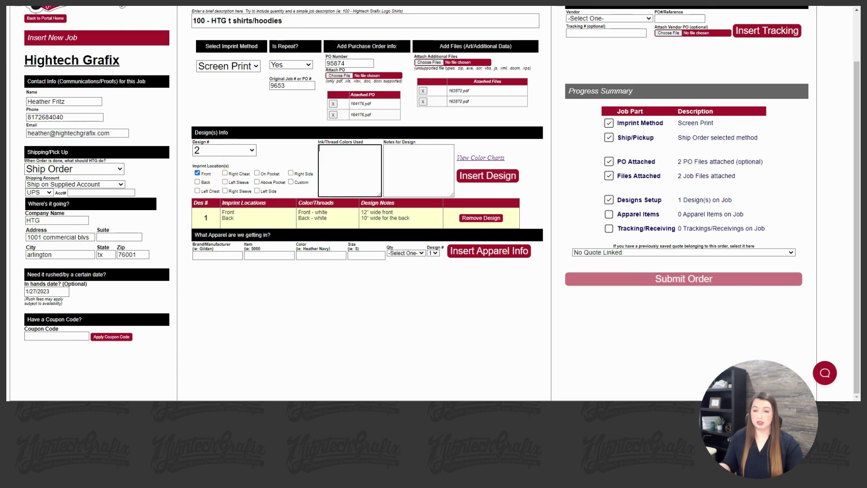
{"action": "type", "text": "f"}
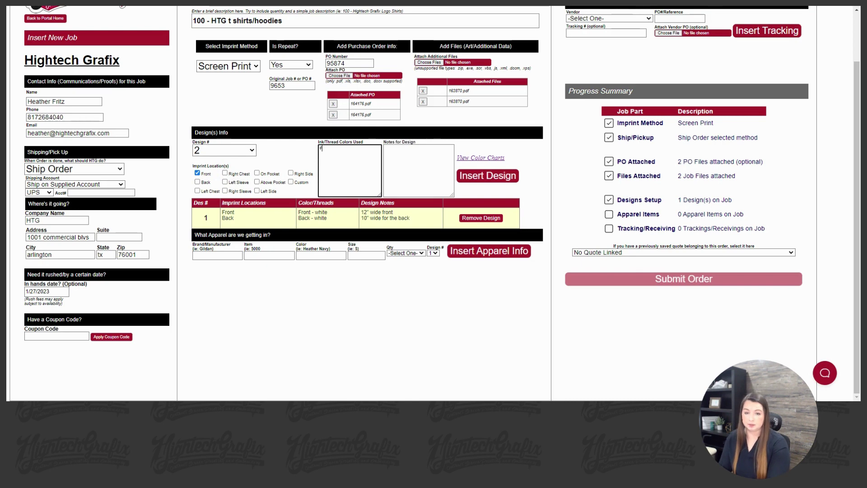
{"action": "type", "text": "ront"}
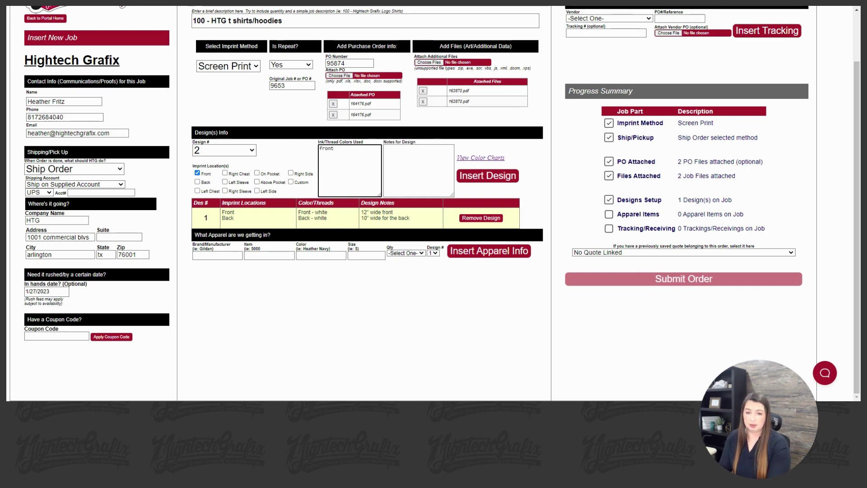
{"action": "type", "text": " black"}
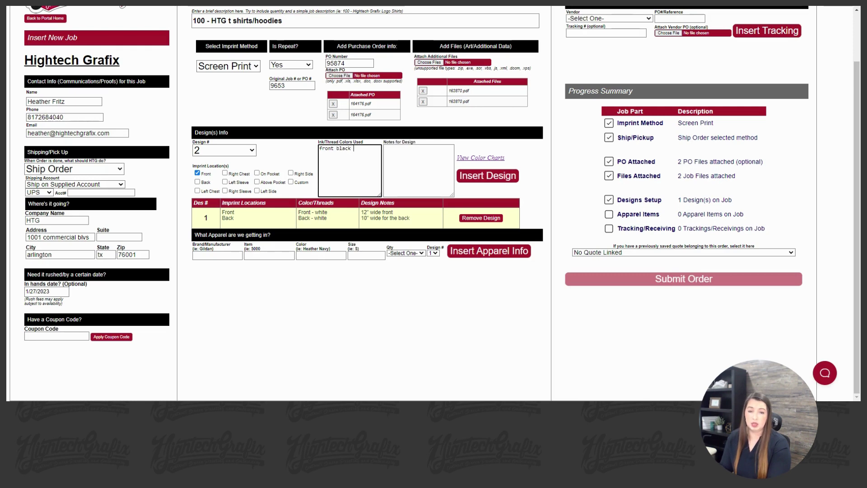
{"action": "left_click", "coordinate": [386, 148]}
{"action": "type", "text": "same design"}
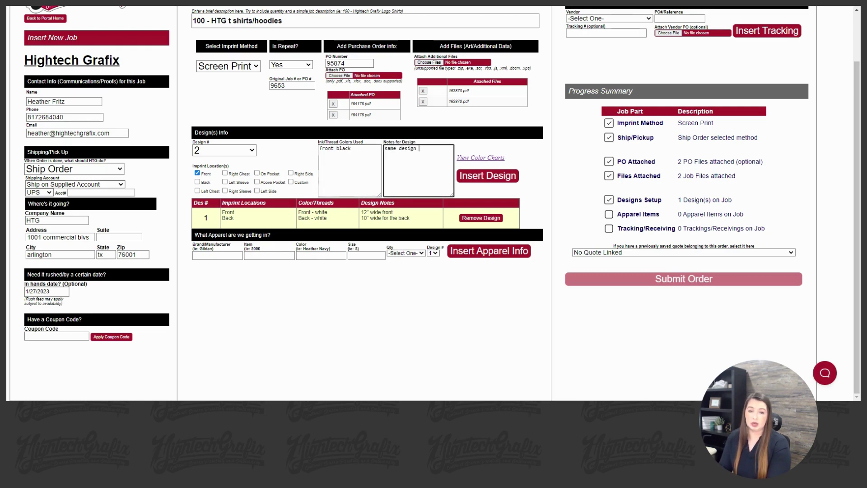
{"action": "type", "text": " as de"}
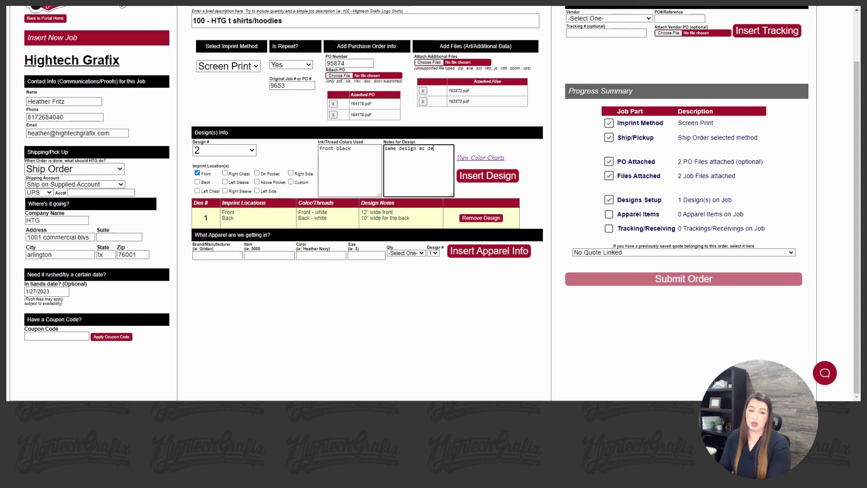
{"action": "type", "text": "s 1 but wi"}
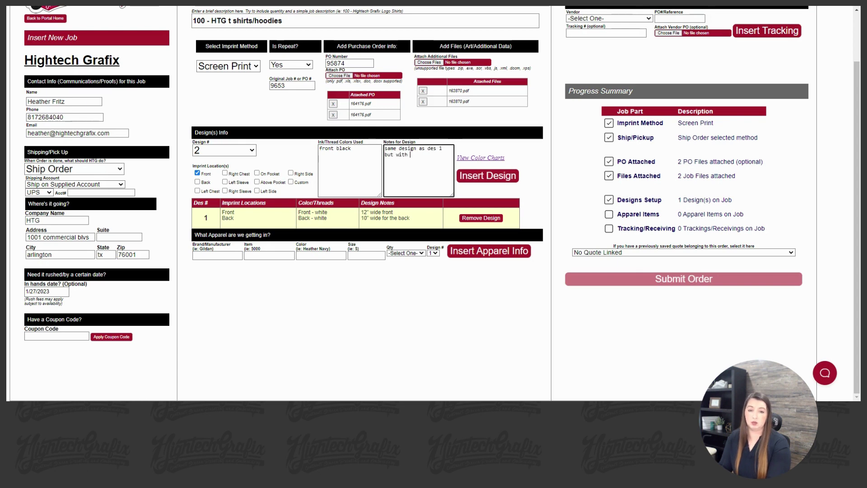
{"action": "type", "text": "th black i"}
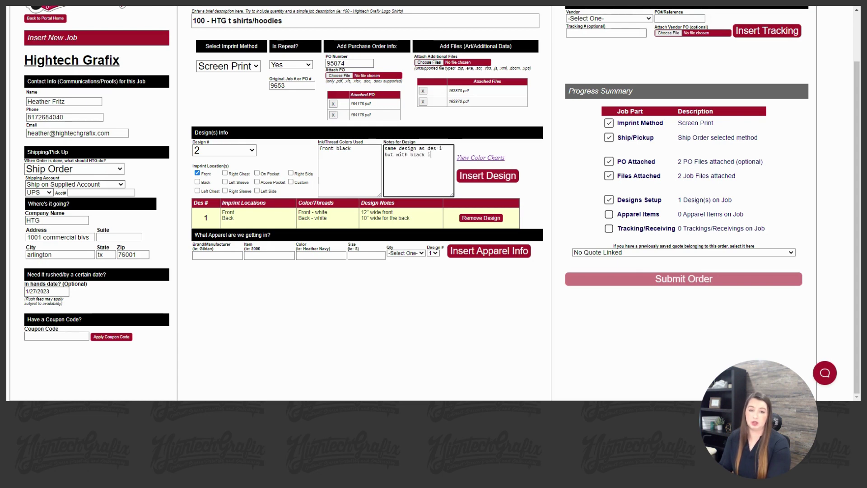
{"action": "type", "text": "nk"}
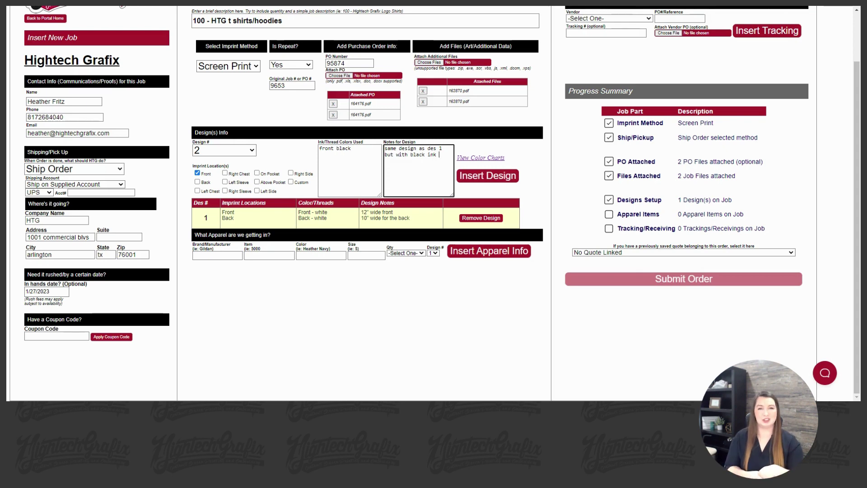
{"action": "left_click", "coordinate": [479, 177]}
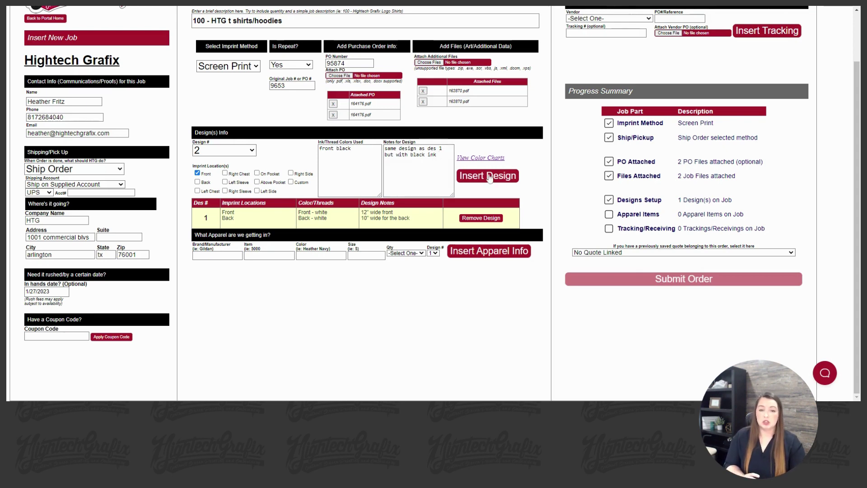
Add an apparel line: Gildan 5000, navy, size s, quantity 10
{"action": "scroll", "coordinate": [310, 246], "scroll_direction": "down", "scroll_amount": 1}
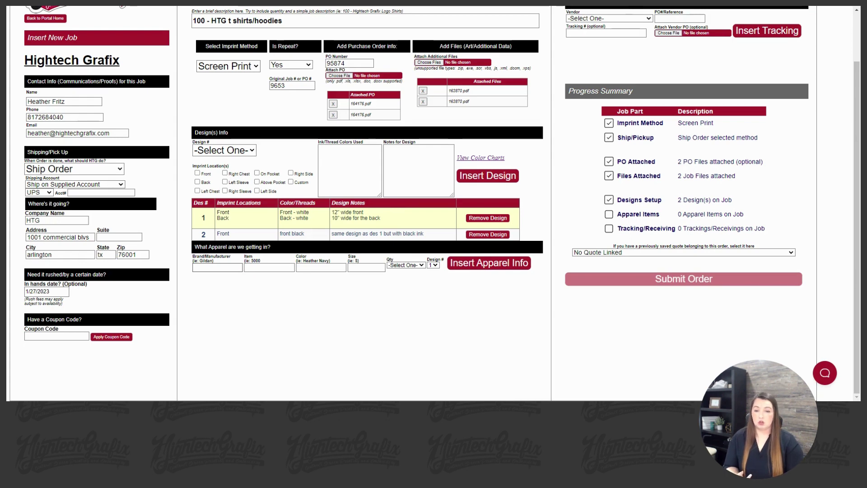
{"action": "left_click", "coordinate": [217, 267]}
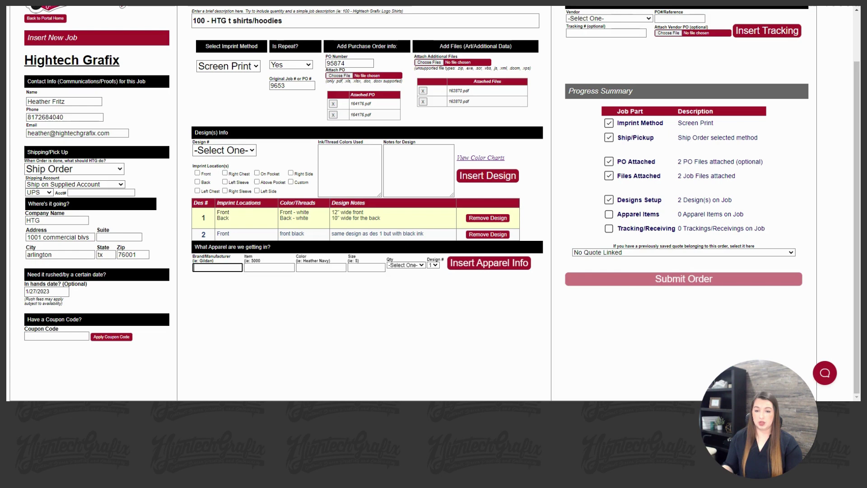
{"action": "type", "text": "5"}
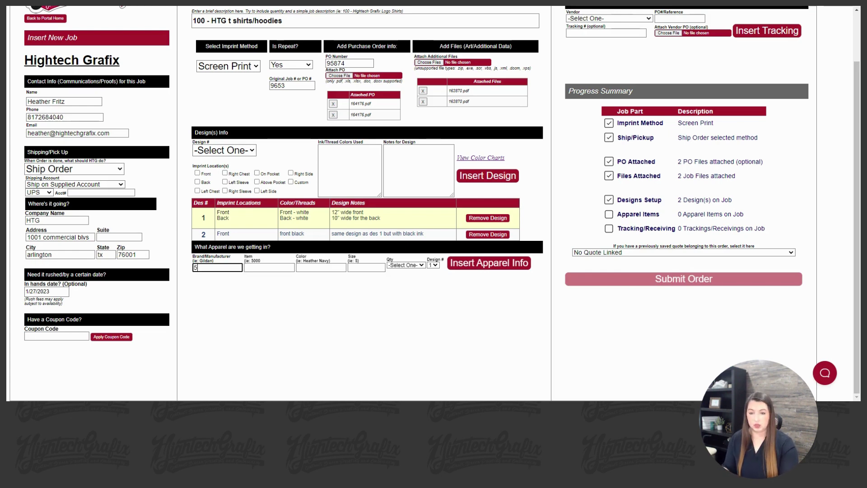
{"action": "type", "text": "00"}
{"action": "key", "text": "BackSpace"}
{"action": "key", "text": "BackSpace"}
{"action": "key", "text": "BackSpace"}
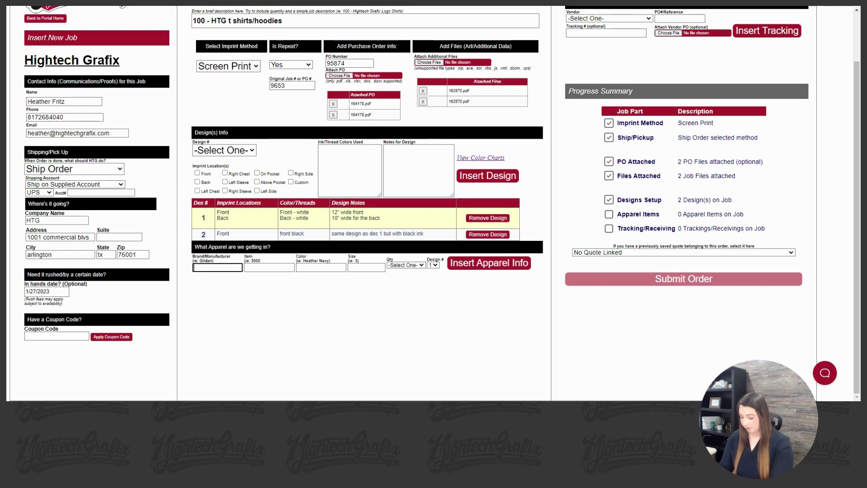
{"action": "type", "text": "Gildan"}
{"action": "key", "text": "Tab"}
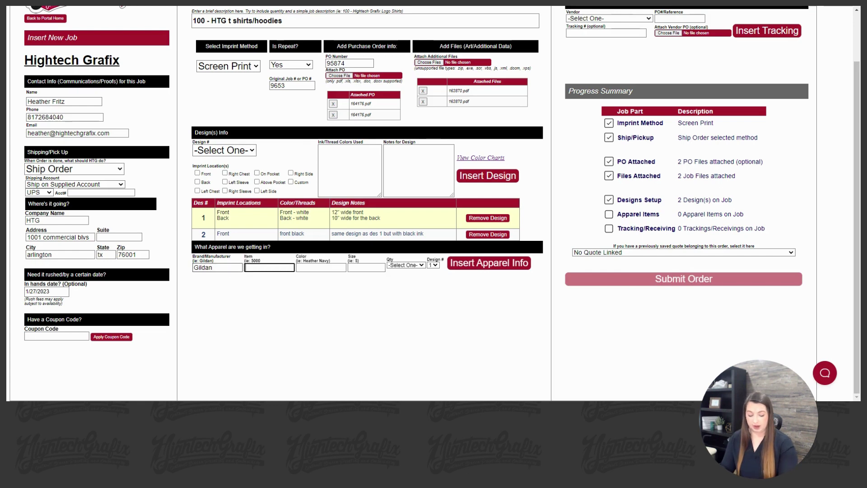
{"action": "type", "text": "5000"}
{"action": "key", "text": "Tab"}
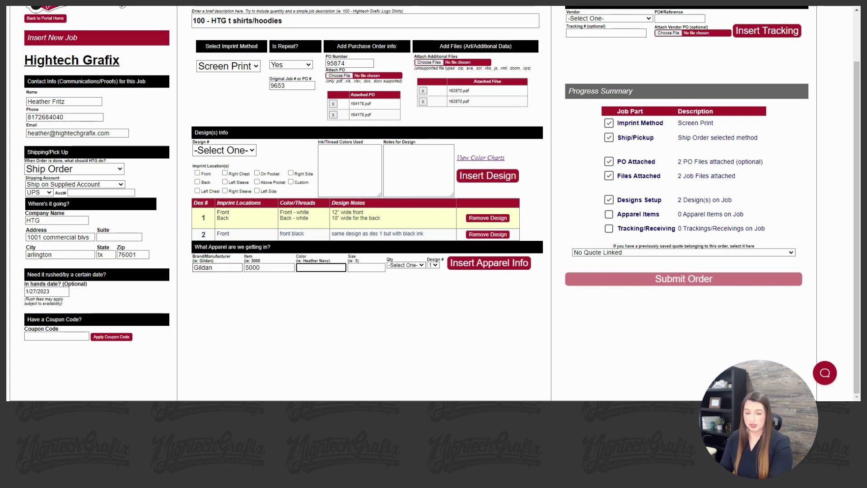
{"action": "type", "text": "navy"}
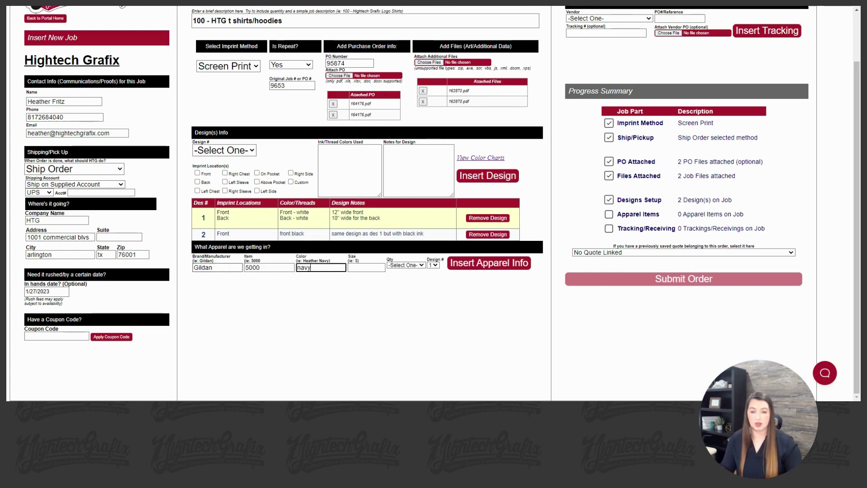
{"action": "key", "text": "Tab"}
{"action": "type", "text": "s"}
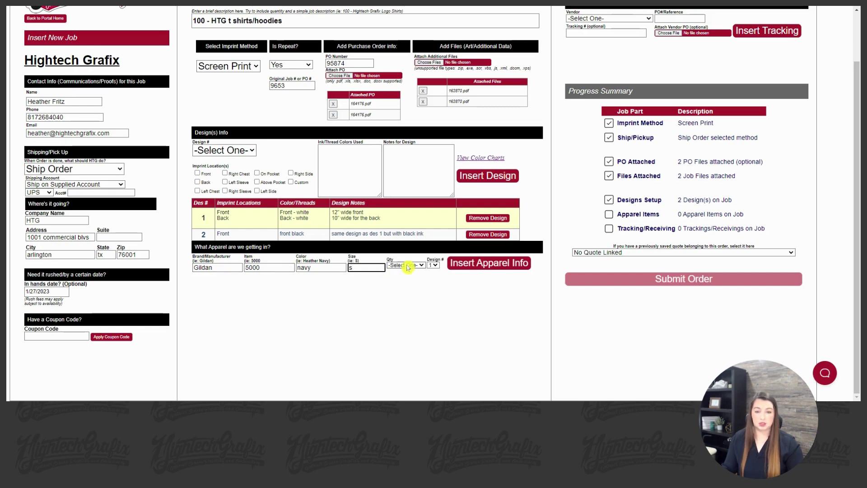
{"action": "key", "text": "Tab"}
{"action": "type", "text": "10"}
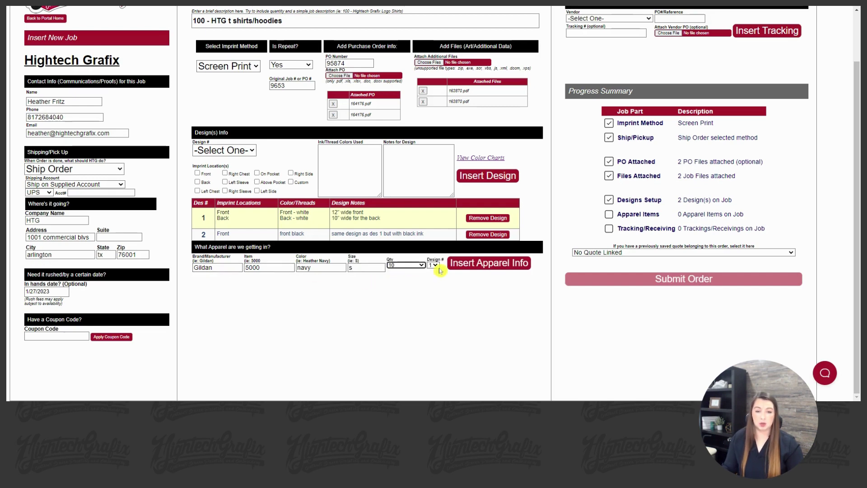
{"action": "key", "text": "Tab"}
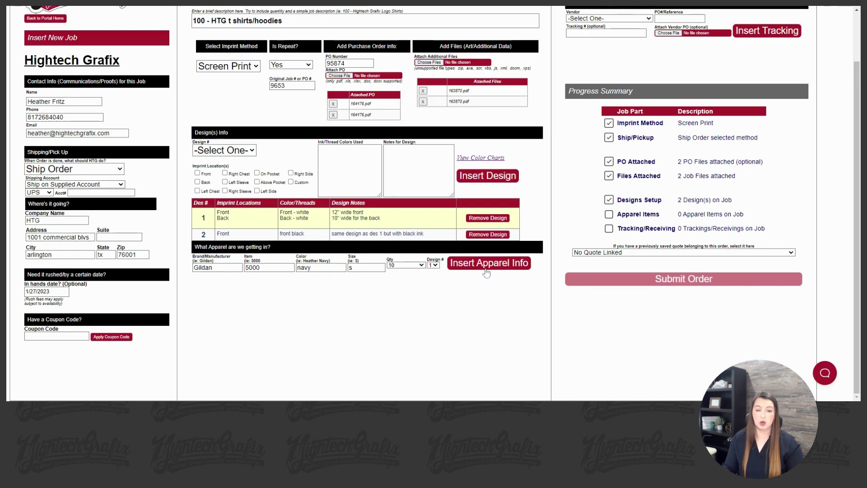
{"action": "left_click", "coordinate": [454, 263]}
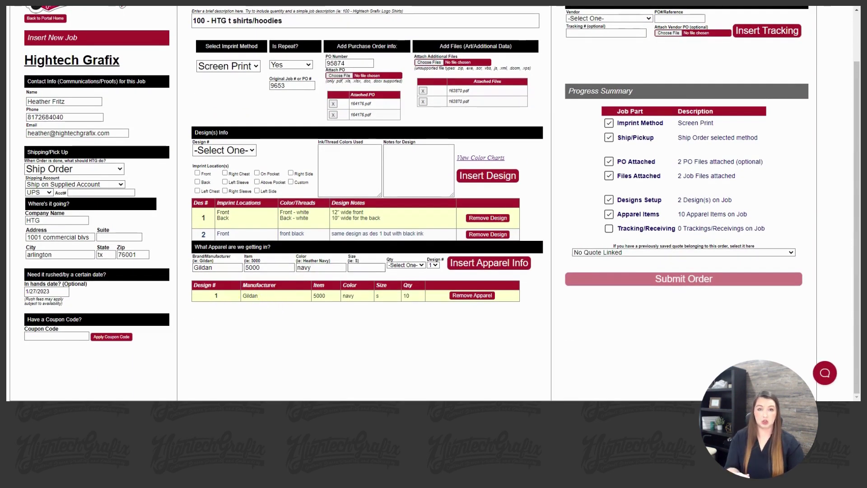
Add a second Gildan 5000 navy line in size m with quantity 16
{"action": "left_click", "coordinate": [366, 267]}
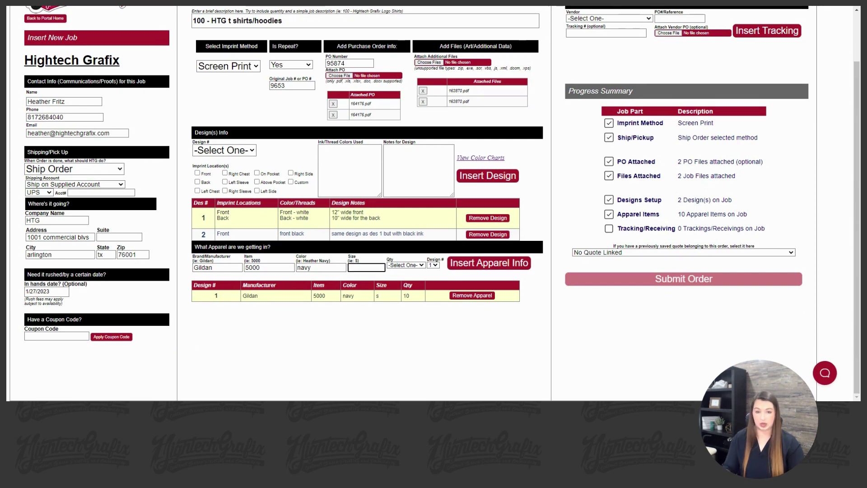
{"action": "type", "text": "m"}
{"action": "left_click", "coordinate": [414, 265]}
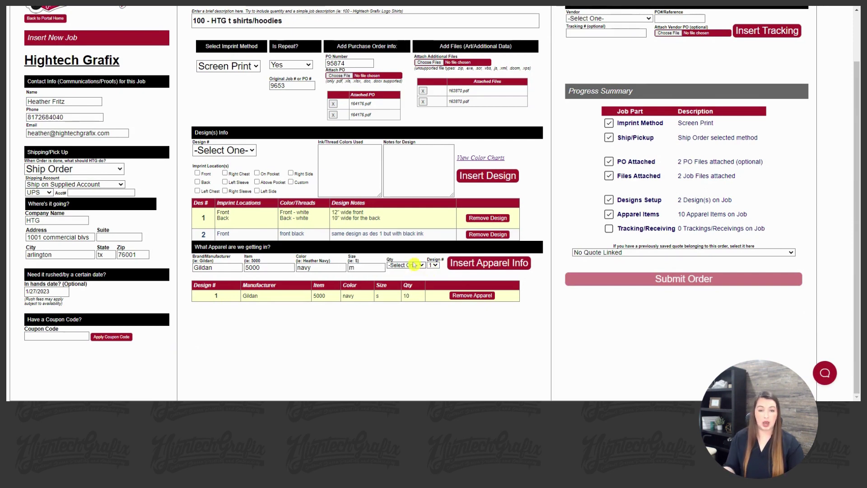
{"action": "left_click", "coordinate": [400, 237]}
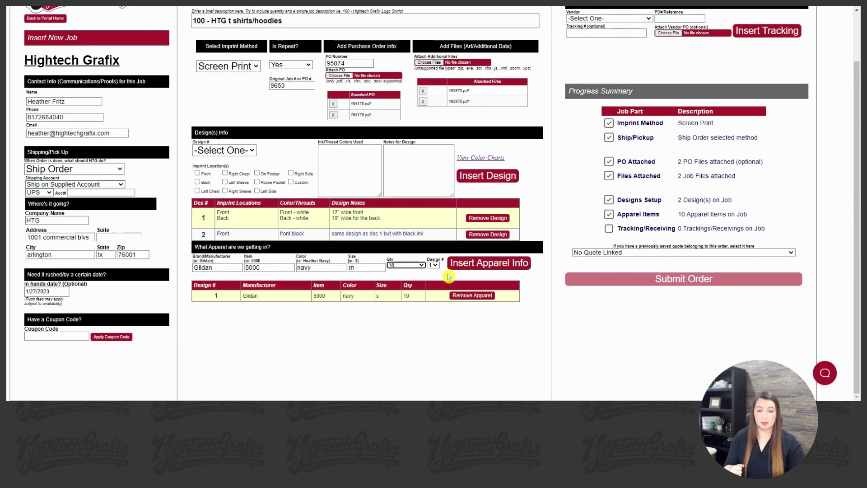
{"action": "left_click", "coordinate": [475, 267]}
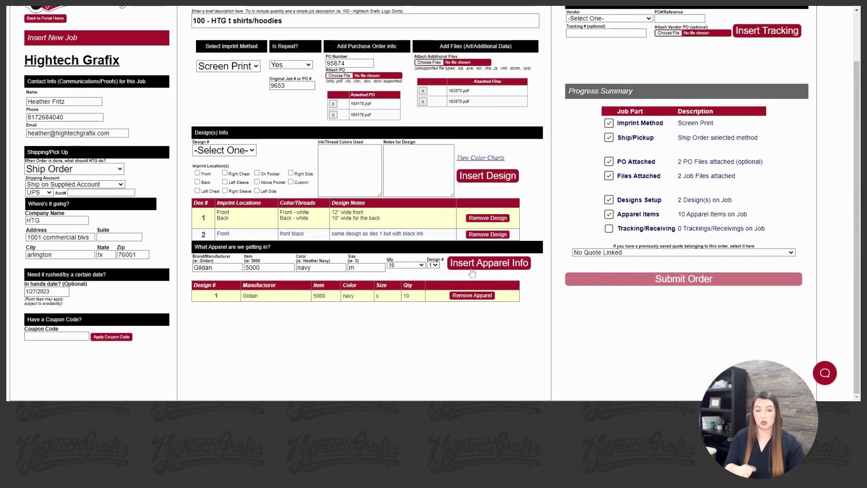
{"action": "scroll", "coordinate": [294, 296], "scroll_direction": "down", "scroll_amount": 1}
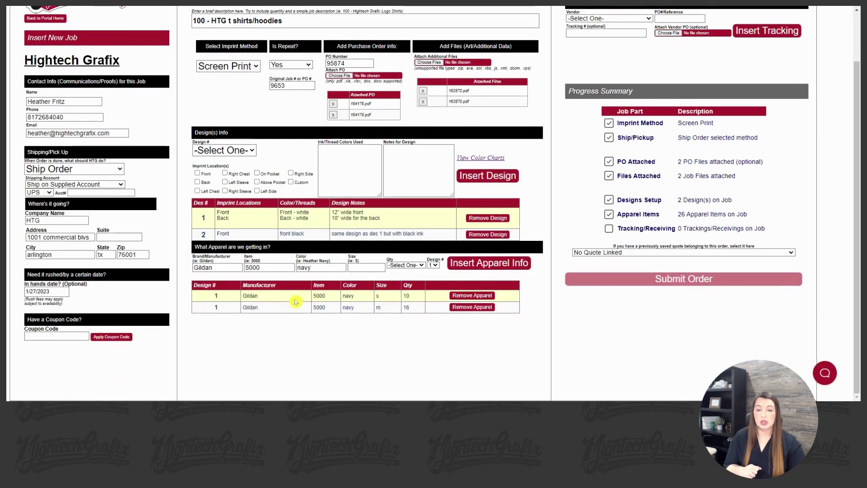
Add a Gildan 5000 white, size s line with quantity 14 for design 2 to the apparel list
{"action": "double_click", "coordinate": [304, 267]}
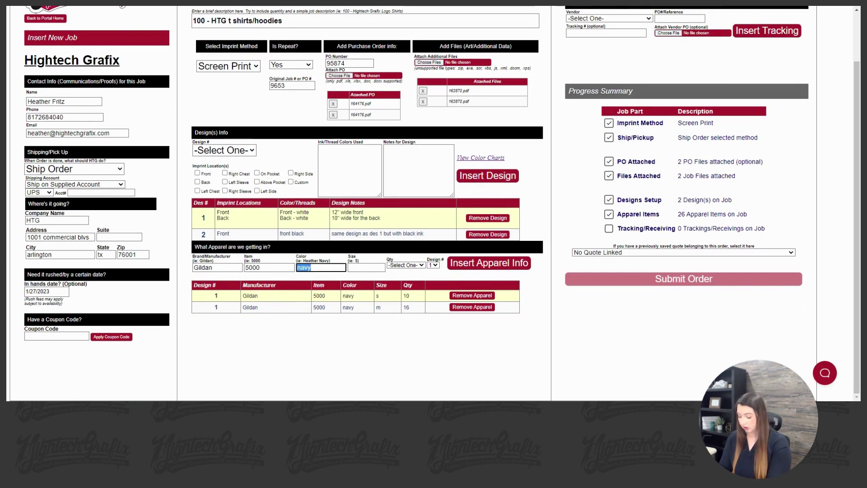
{"action": "type", "text": "white"}
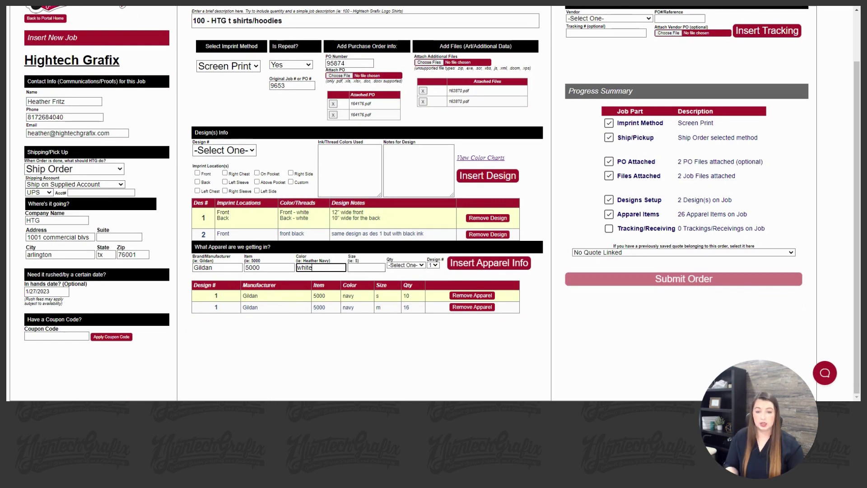
{"action": "left_click", "coordinate": [366, 268]}
{"action": "left_click", "coordinate": [413, 265]}
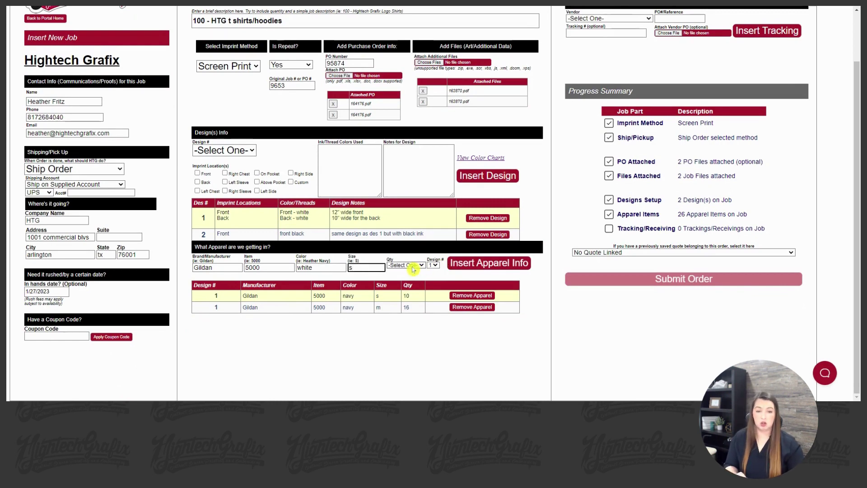
{"action": "type", "text": "14"}
{"action": "left_click", "coordinate": [433, 265]}
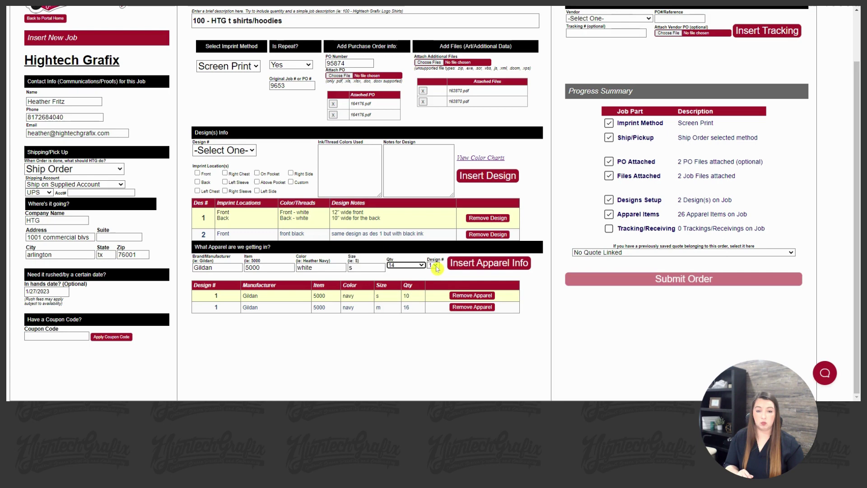
{"action": "left_click", "coordinate": [433, 276]}
{"action": "left_click", "coordinate": [479, 268]}
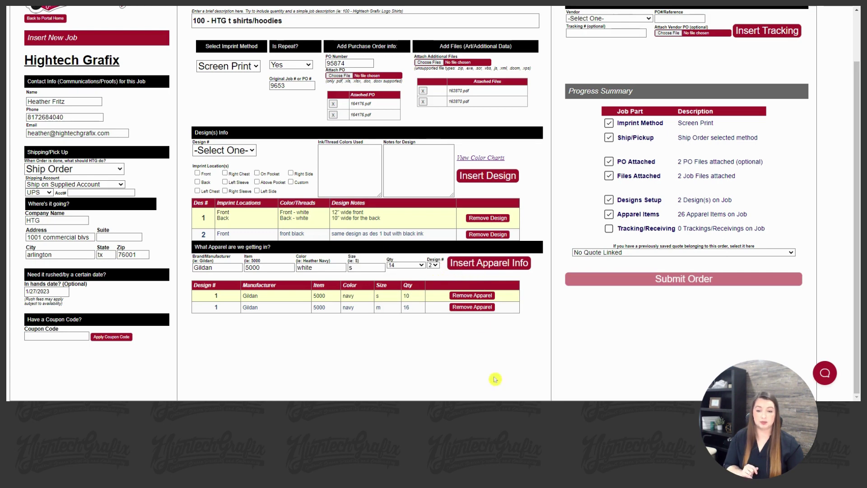
{"action": "scroll", "coordinate": [258, 311], "scroll_direction": "down", "scroll_amount": 2}
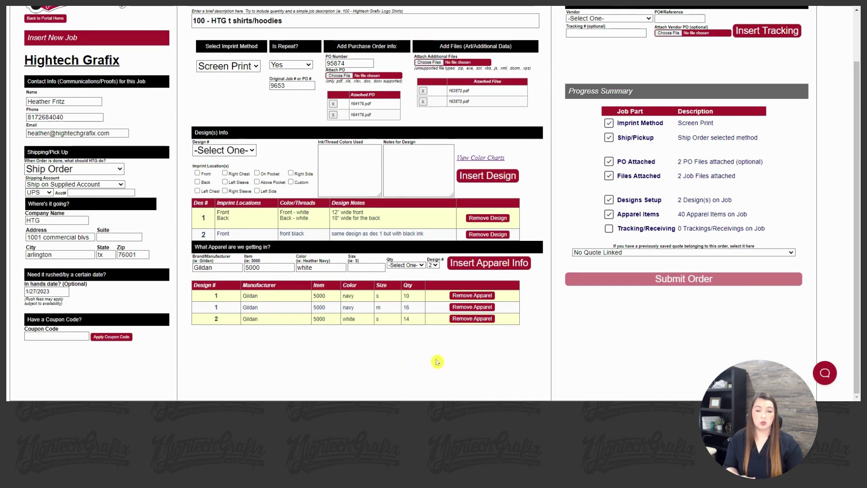
{"action": "scroll", "coordinate": [452, 352], "scroll_direction": "up", "scroll_amount": 1}
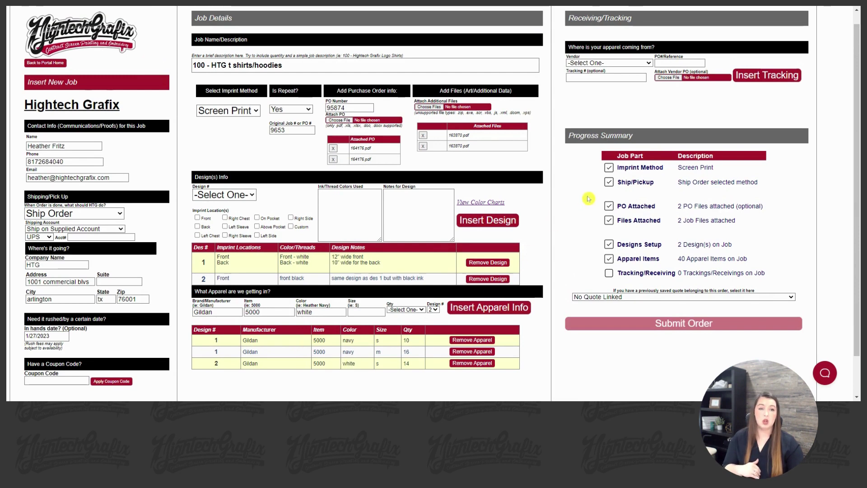
{"action": "scroll", "coordinate": [588, 199], "scroll_direction": "up", "scroll_amount": 1}
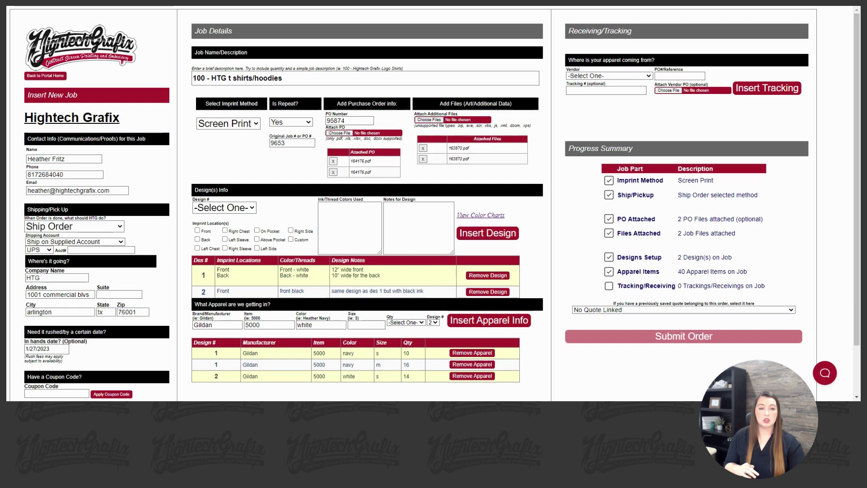
Select SanMar (PSST) as the vendor and enter the vendor's PO reference number
{"action": "left_click", "coordinate": [642, 76]}
{"action": "left_click", "coordinate": [643, 95]}
{"action": "left_click", "coordinate": [679, 76]}
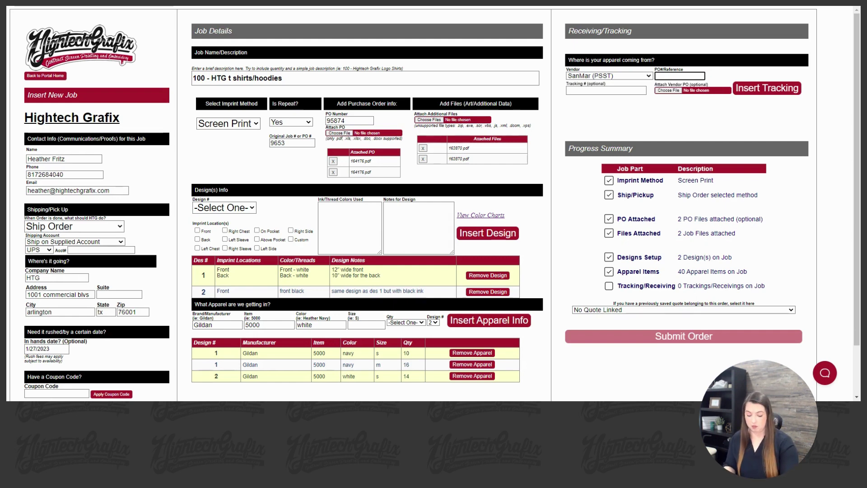
{"action": "type", "text": "859641"}
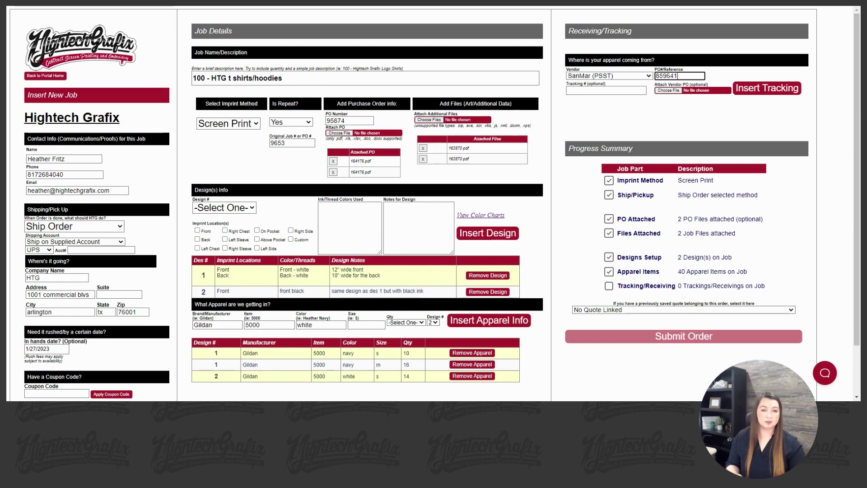
{"action": "left_click", "coordinate": [606, 90]}
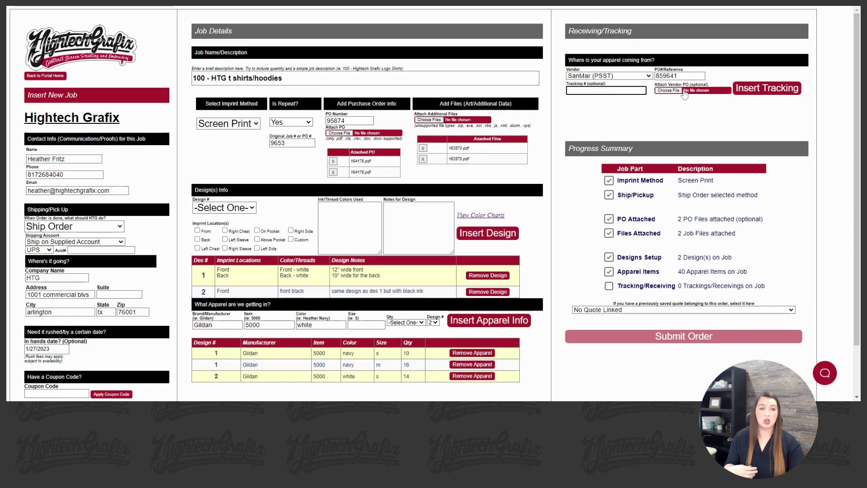
Attach 164081.pdf as the vendor PO and insert the SanMar receiving entry
{"action": "left_click", "coordinate": [675, 92]}
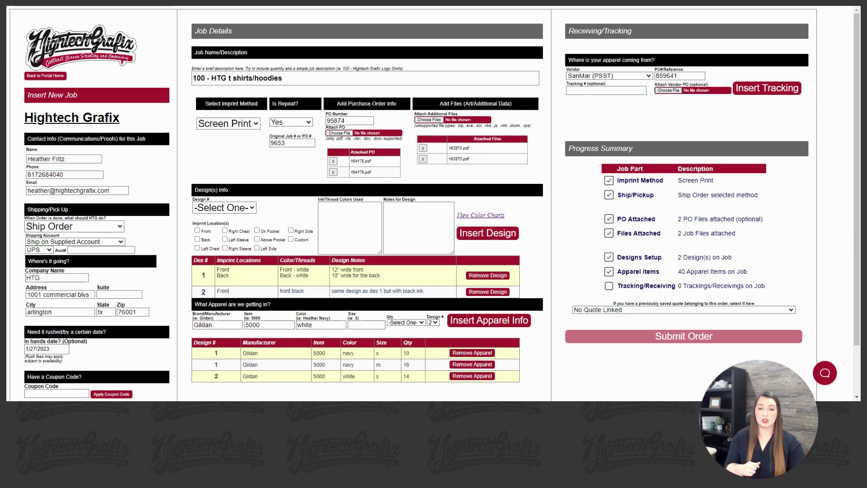
{"action": "key", "text": "Return"}
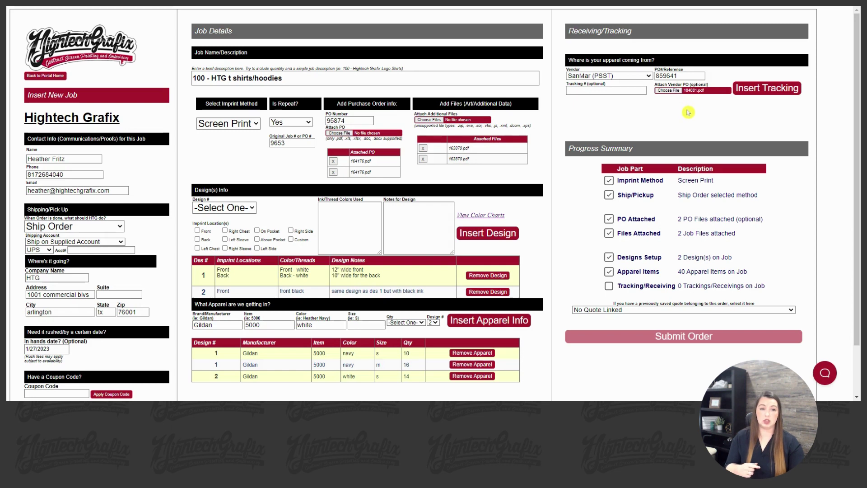
{"action": "scroll", "coordinate": [698, 107], "scroll_direction": "down", "scroll_amount": 1}
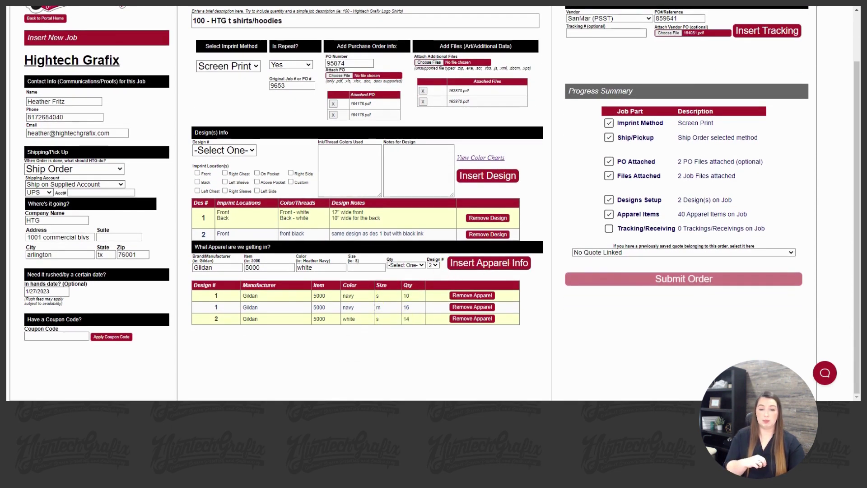
{"action": "scroll", "coordinate": [345, 334], "scroll_direction": "up", "scroll_amount": 1}
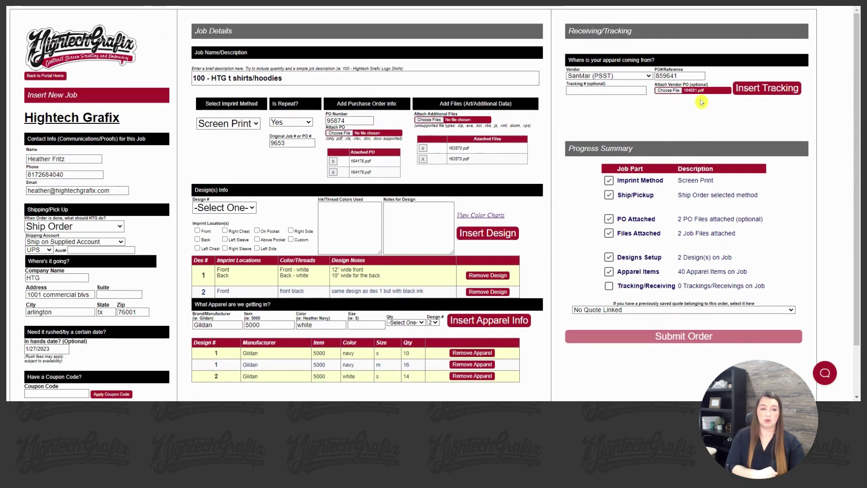
{"action": "left_click", "coordinate": [639, 90]}
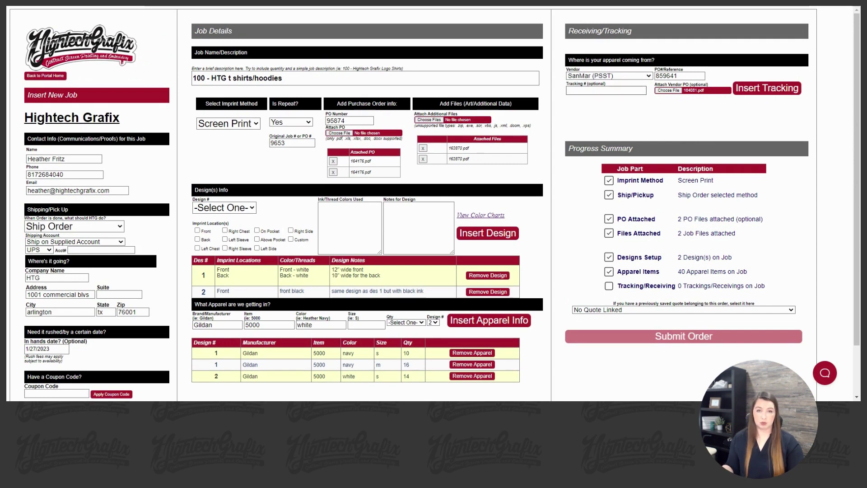
{"action": "left_click", "coordinate": [763, 93]}
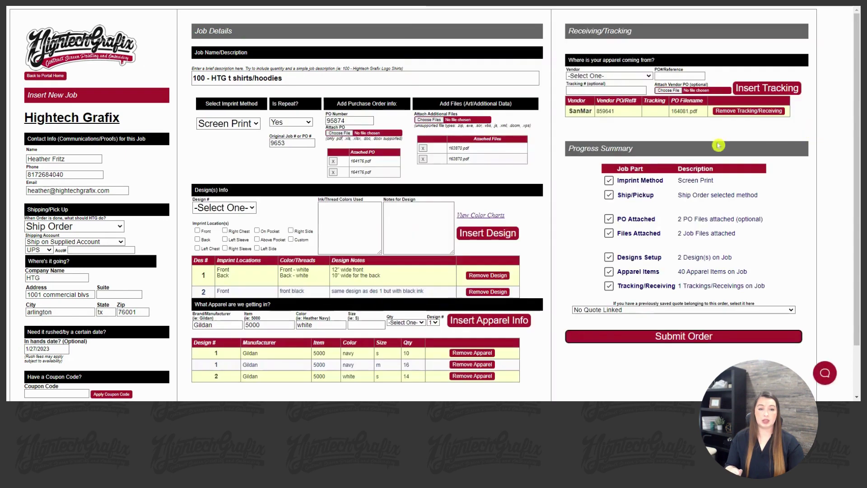
{"action": "scroll", "coordinate": [795, 174], "scroll_direction": "down", "scroll_amount": 1}
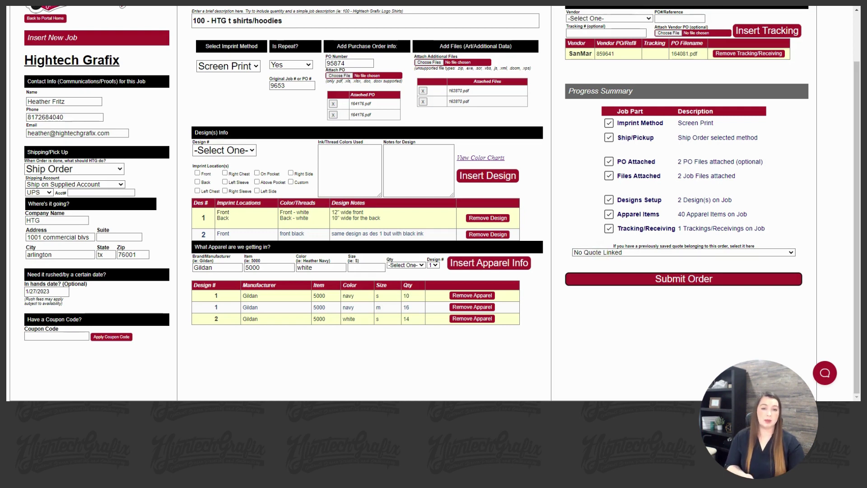
Link the job to the Allied Promo saved quote from 01/19/2023 and attempt submission
{"action": "left_click", "coordinate": [599, 252]}
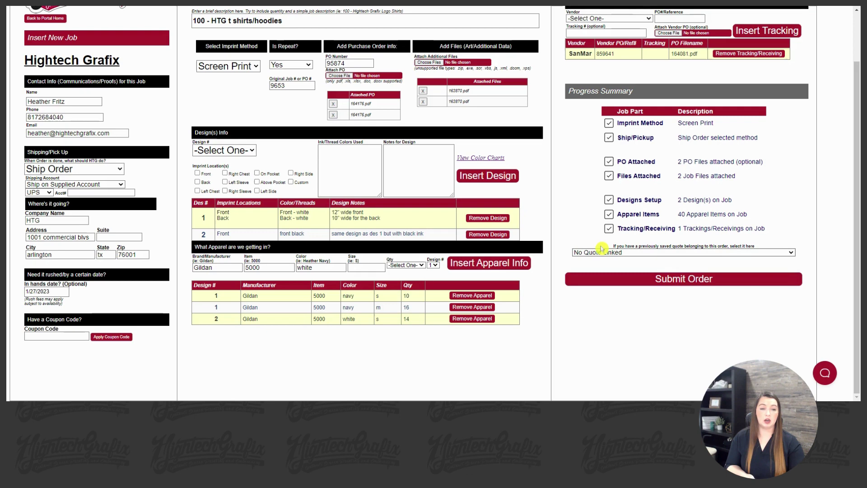
{"action": "left_click", "coordinate": [629, 203]}
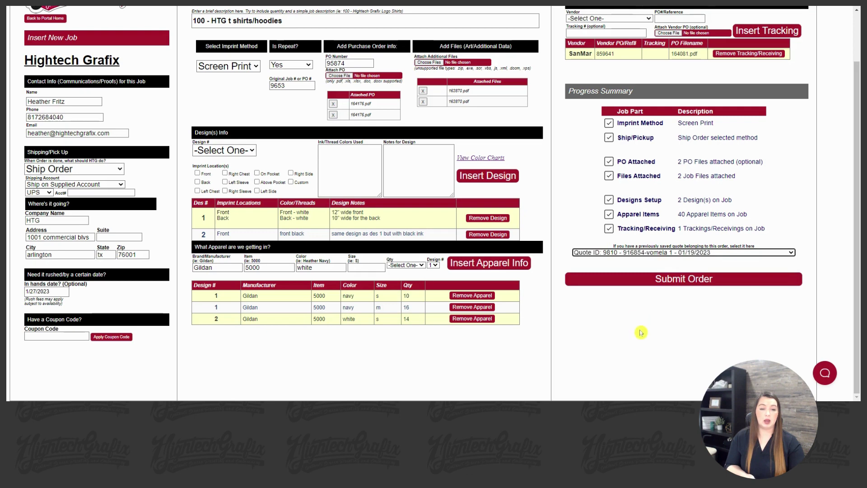
{"action": "left_click", "coordinate": [651, 252]}
{"action": "left_click", "coordinate": [645, 173]}
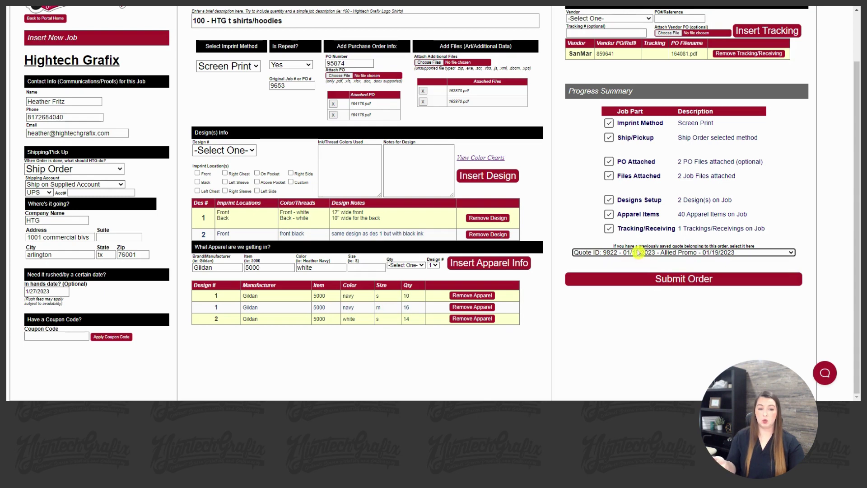
{"action": "left_click", "coordinate": [651, 283]}
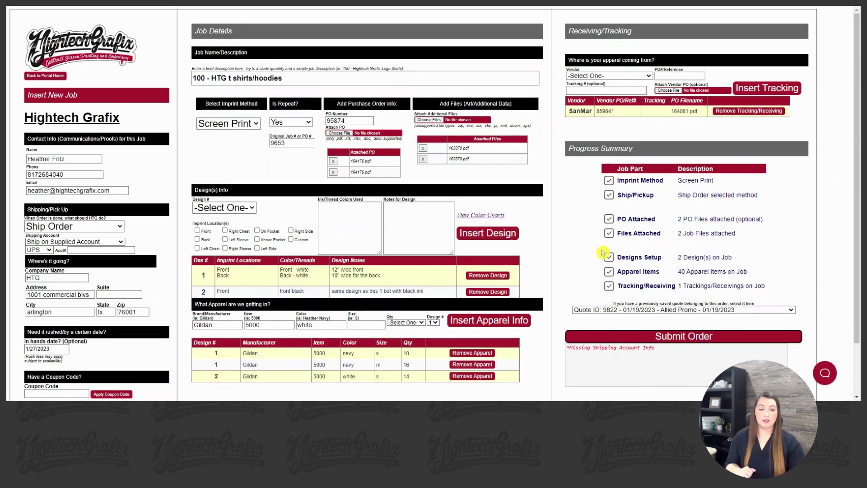
{"action": "scroll", "coordinate": [604, 271], "scroll_direction": "down", "scroll_amount": 2}
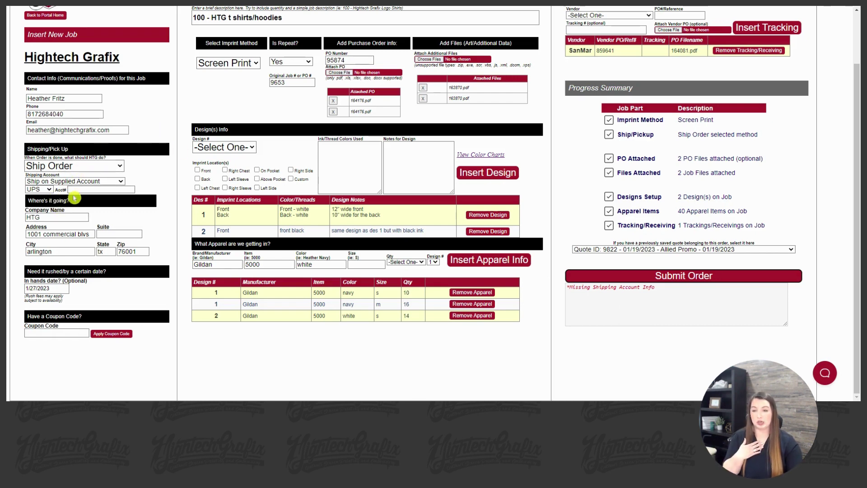
Enter the UPS shipping account number and submit the job order
{"action": "left_click", "coordinate": [72, 190]}
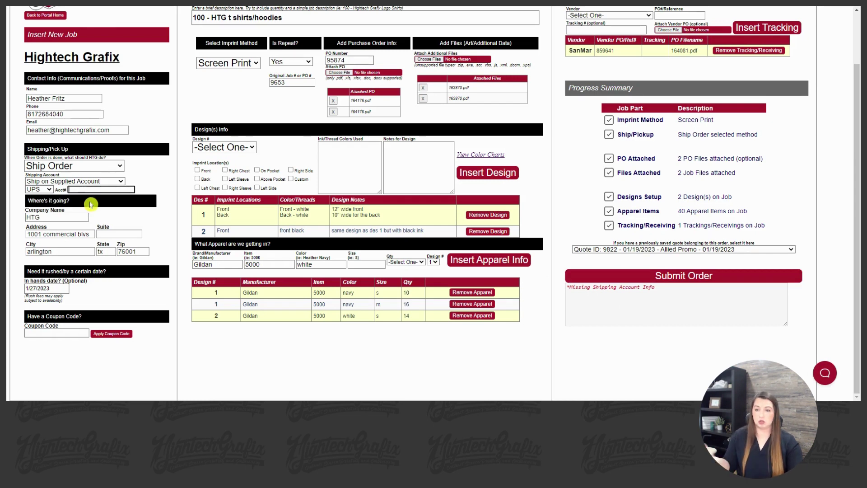
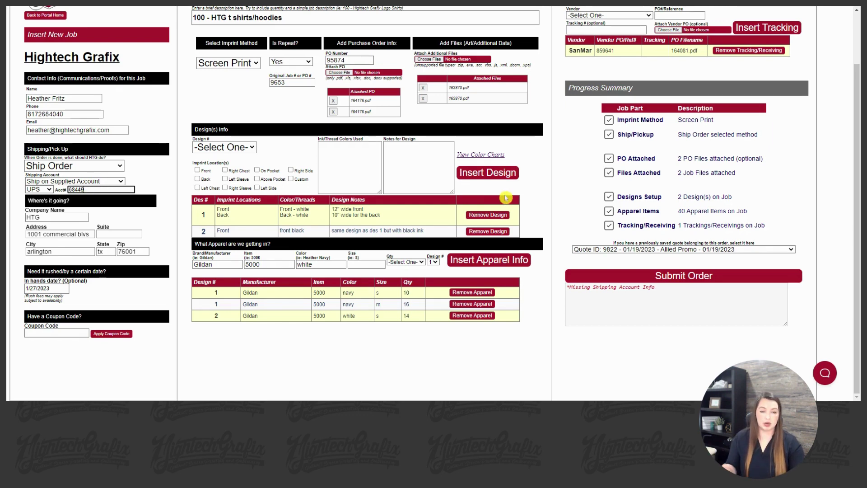
{"action": "left_click", "coordinate": [672, 280]}
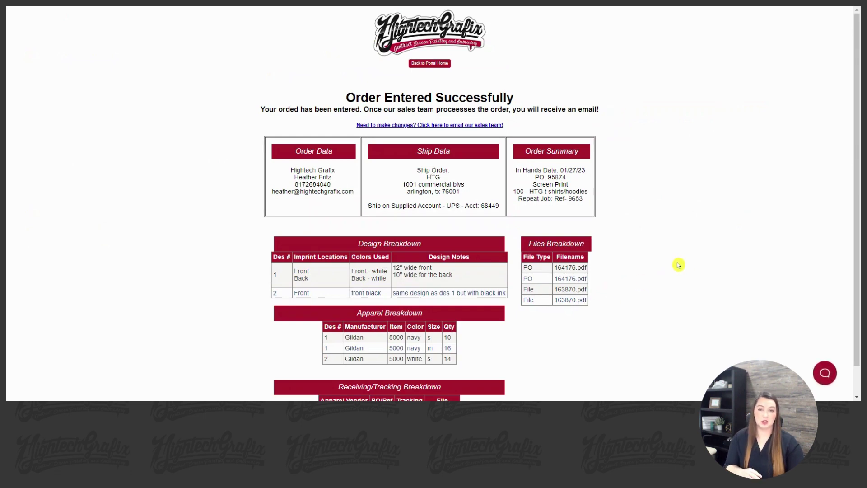
{"action": "scroll", "coordinate": [667, 213], "scroll_direction": "down", "scroll_amount": 1}
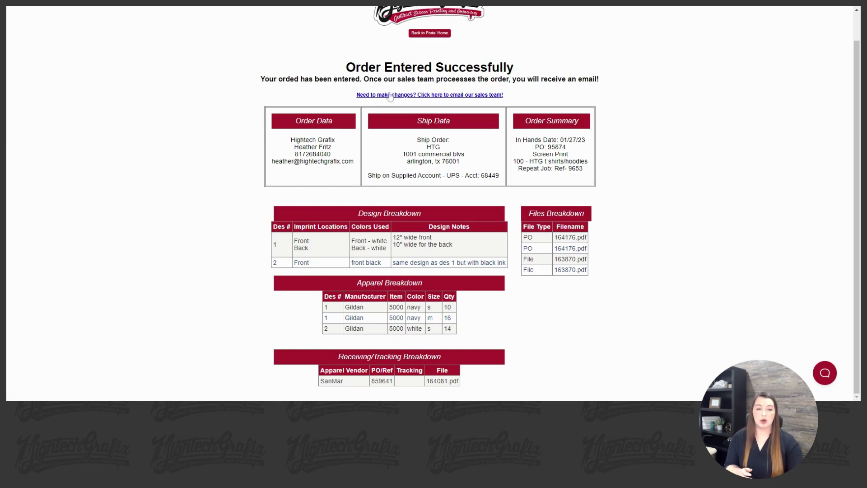
{"action": "double_click", "coordinate": [562, 147]}
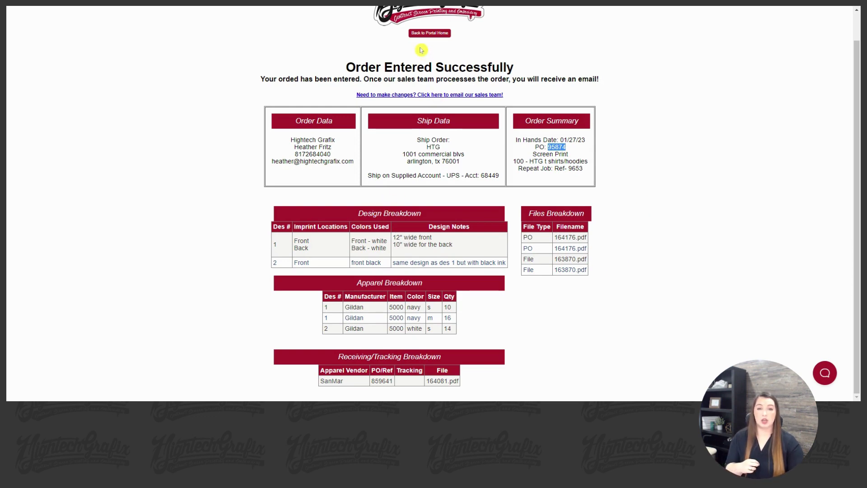
{"action": "scroll", "coordinate": [226, 162], "scroll_direction": "up", "scroll_amount": 1}
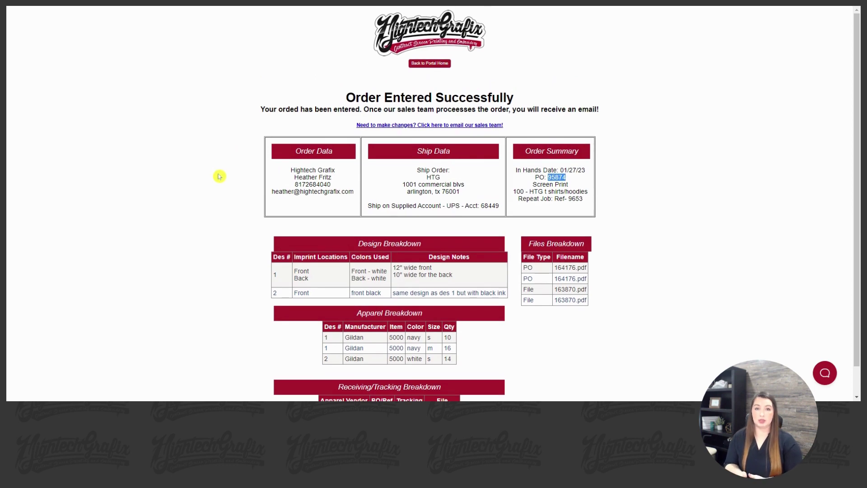